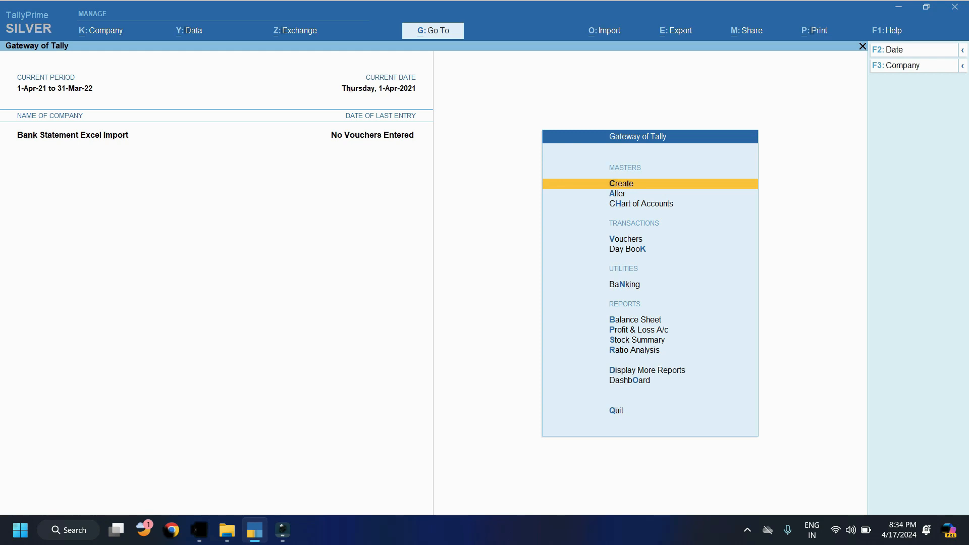
# Step: Configure local TDLs to load on startup, keeping Eazy Bank XL Import.tcp as the loaded file, and return to the Gateway of Tally
pyautogui.press('F1')
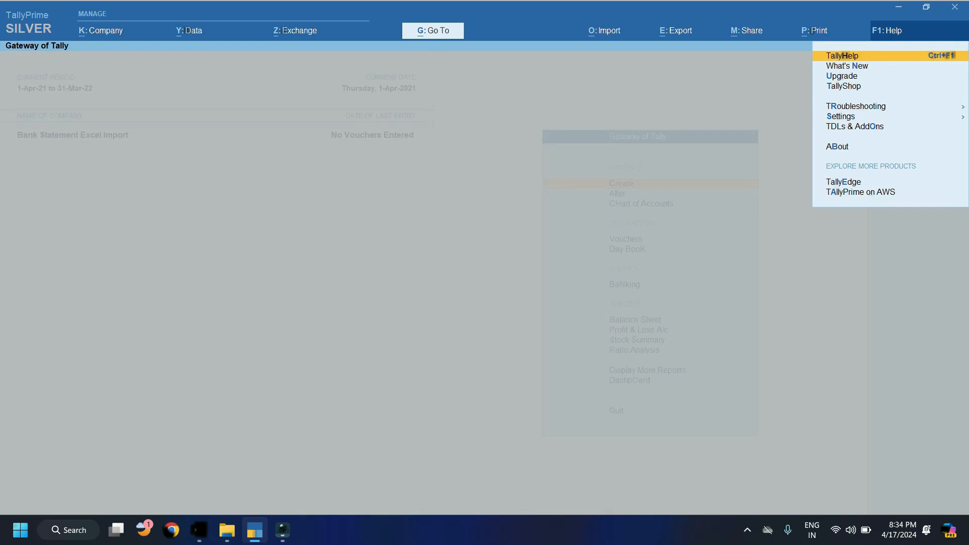
pyautogui.press('o')
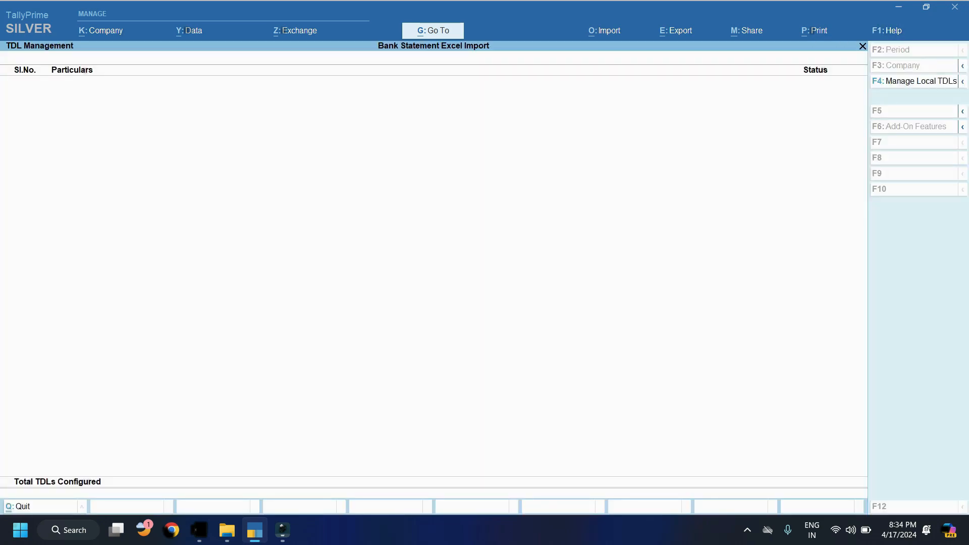
pyautogui.press('F4')
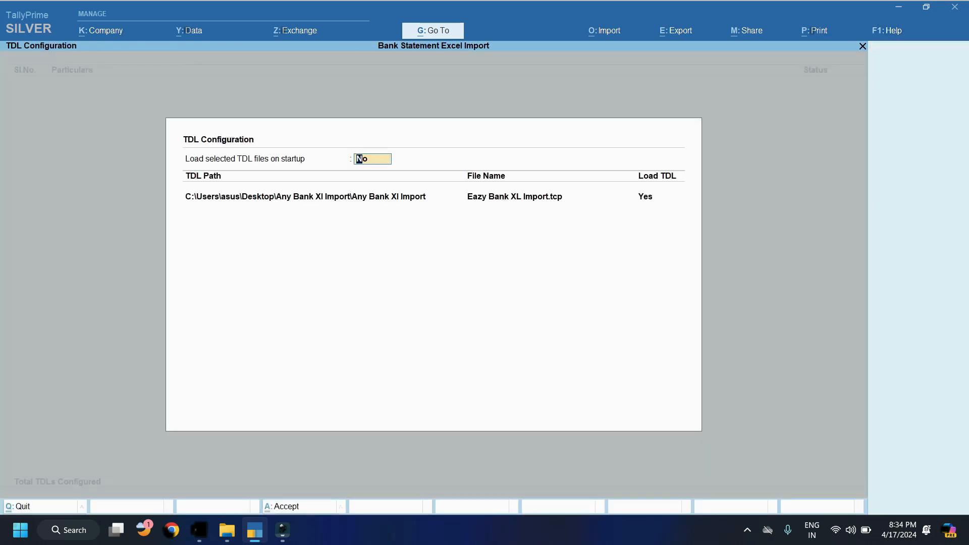
pyautogui.write('y')
pyautogui.press('Return')
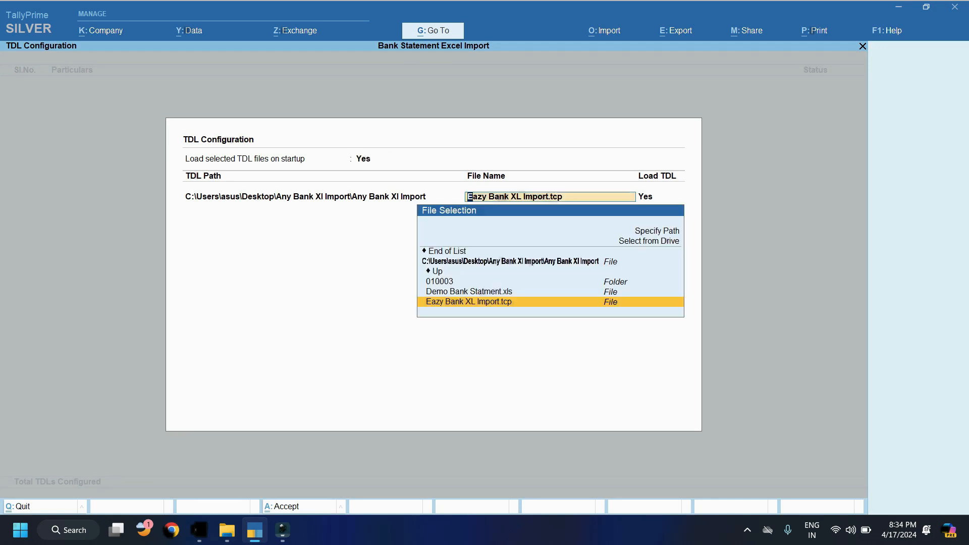
pyautogui.press('Return')
pyautogui.press('Return')
pyautogui.press('Return')
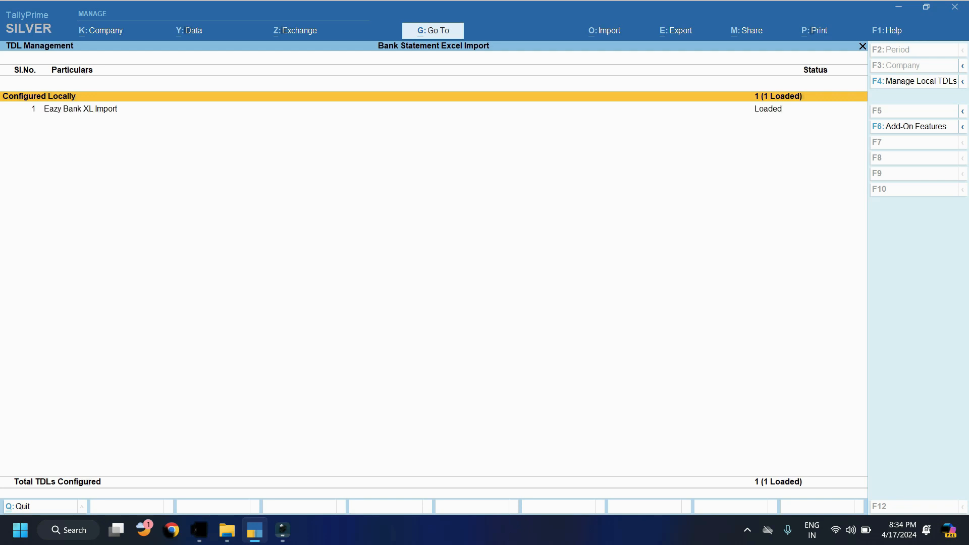
pyautogui.press('Escape')
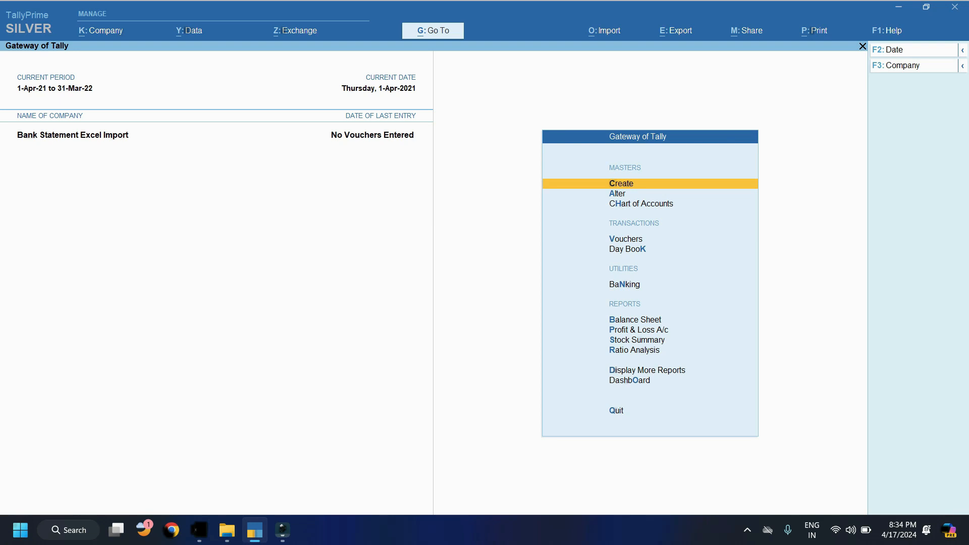
# Step: Start a new ledger master named Hdfc Bank, leaving the alias blank
pyautogui.press('Return')
pyautogui.press('Down')
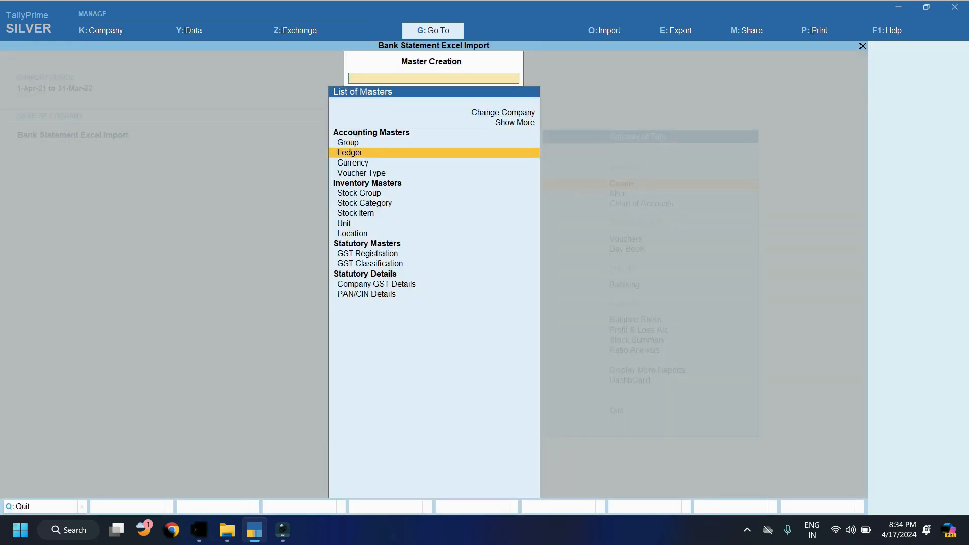
pyautogui.press('Return')
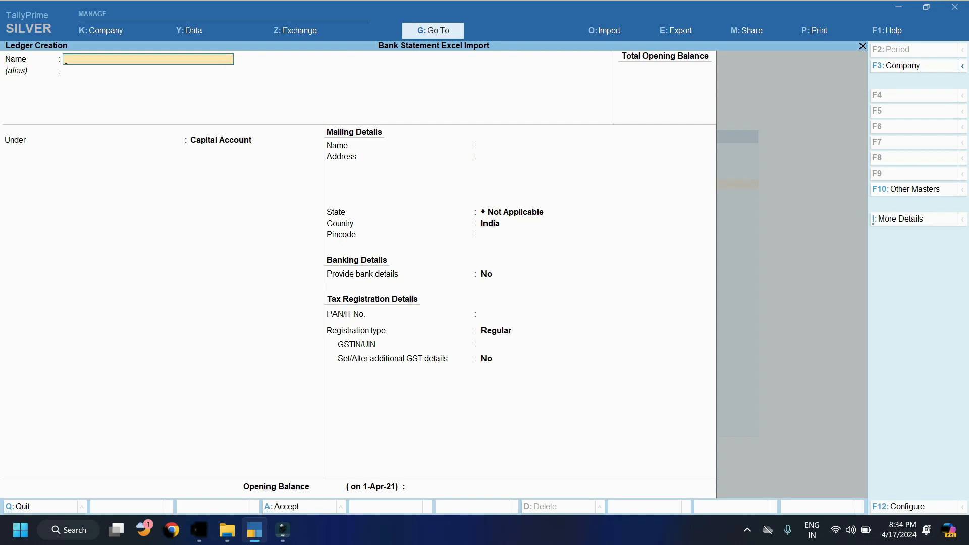
pyautogui.write('Hdfc Bank')
pyautogui.press('Return')
pyautogui.press('Return')
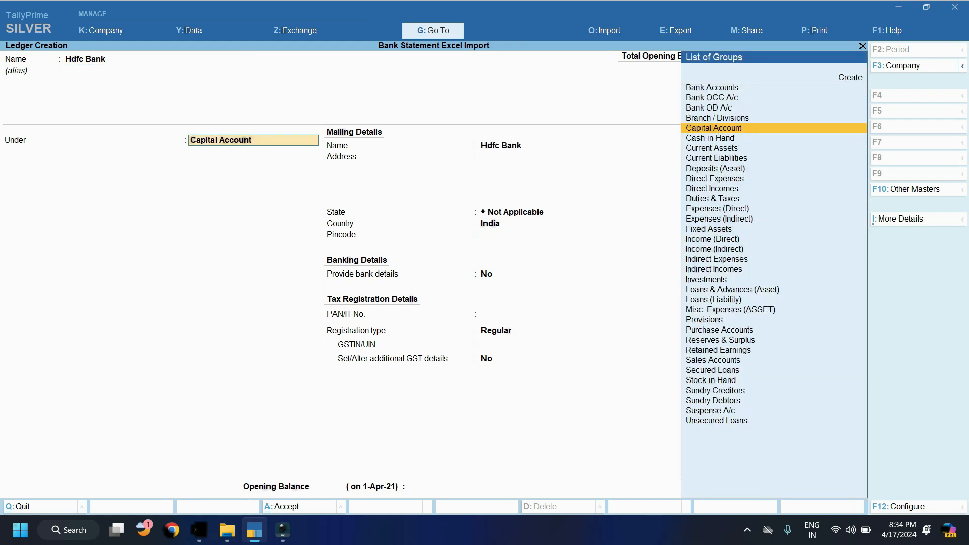
# Step: Place the ledger under Bank Accounts, leave the bank details at their defaults, and set Set Import Statement Configuration to Yes
pyautogui.write('Bank')
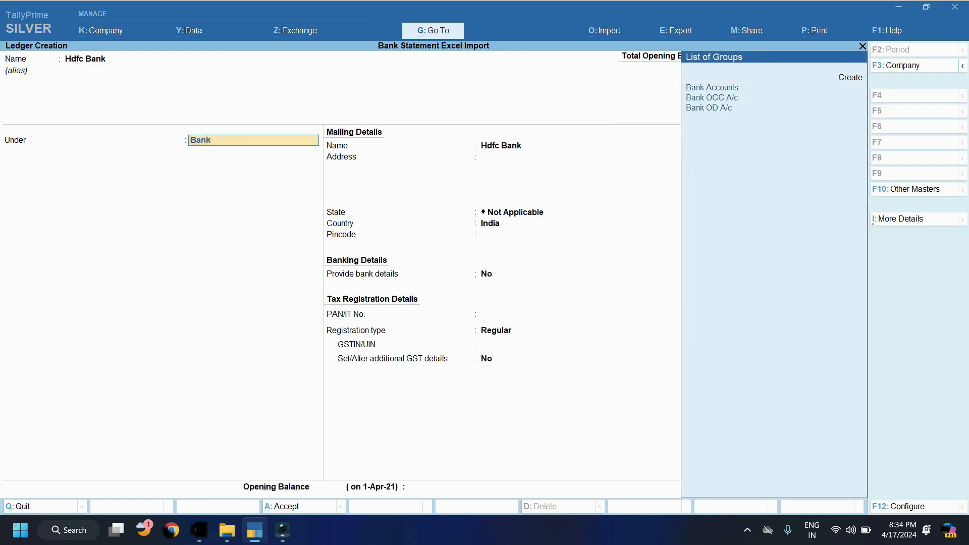
pyautogui.press('Return')
pyautogui.press('Return')
pyautogui.press('Return')
pyautogui.press('Return')
pyautogui.press('Return')
pyautogui.press('Return')
pyautogui.press('Return')
pyautogui.press('Return')
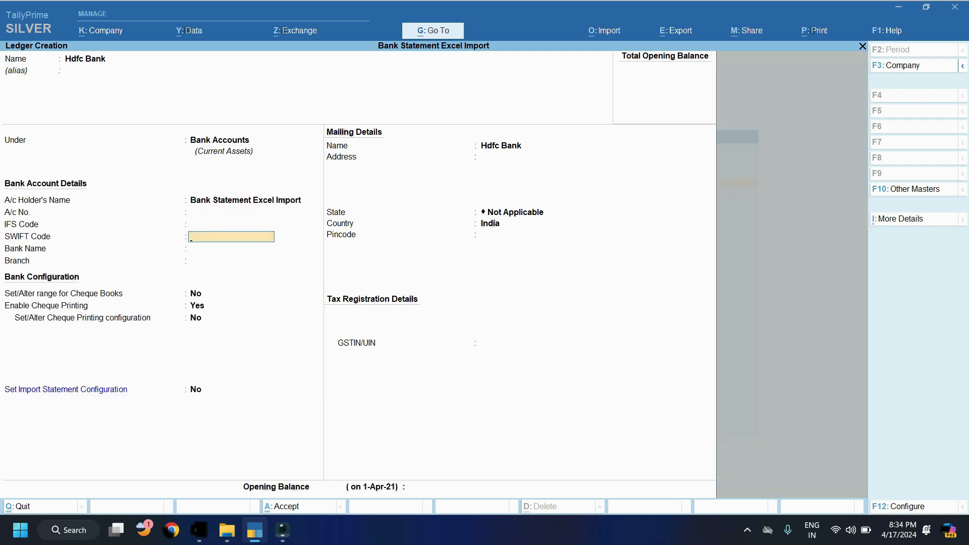
pyautogui.press('Return')
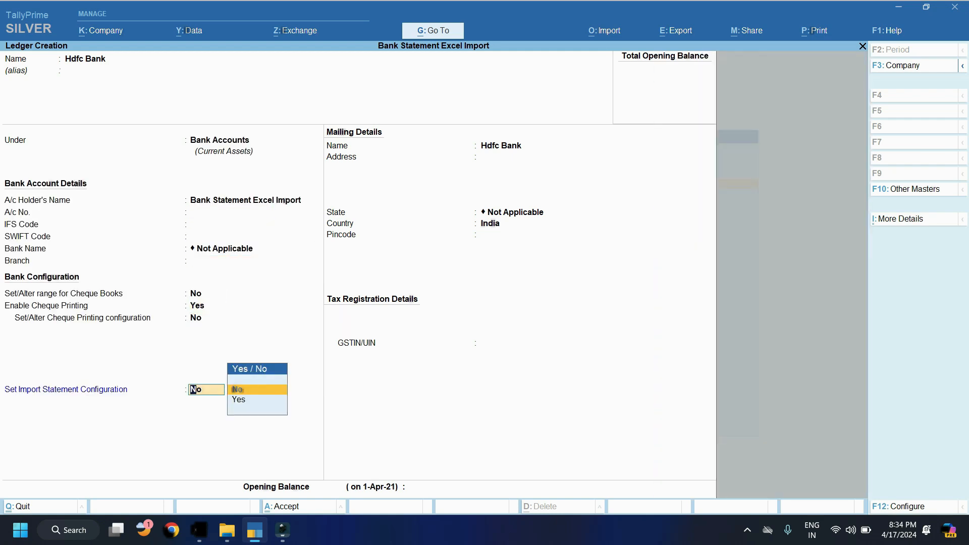
pyautogui.press('Down')
pyautogui.press('Return')
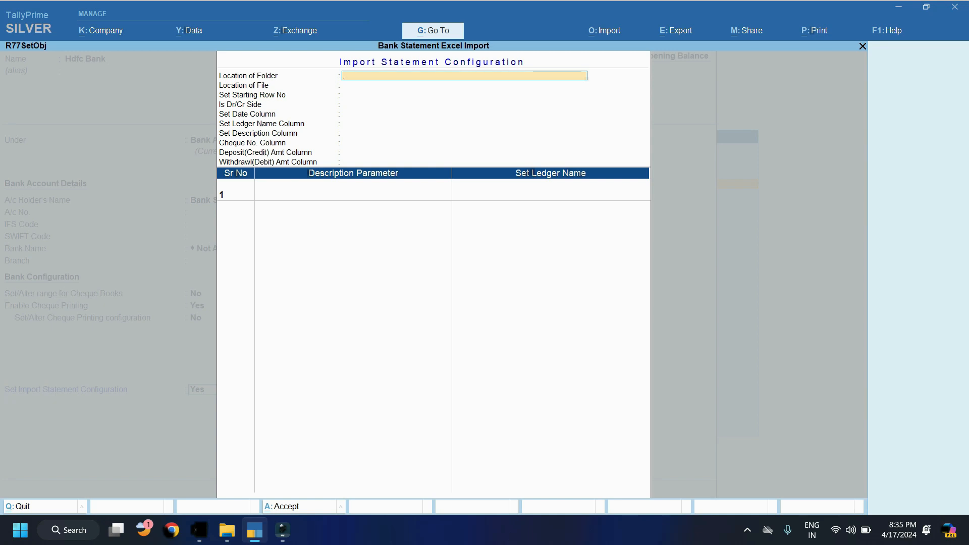
# Step: Copy the folder path D:\work related from File Explorer into the import configuration and choose Demo Bank Statment.xls as the file
pyautogui.click(227, 530)
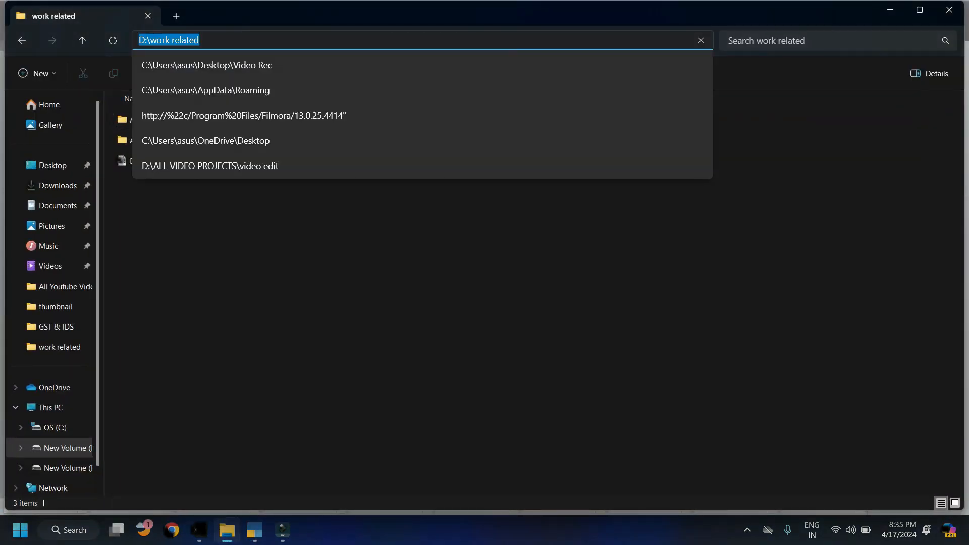
pyautogui.hotkey('ctrl', 'c')
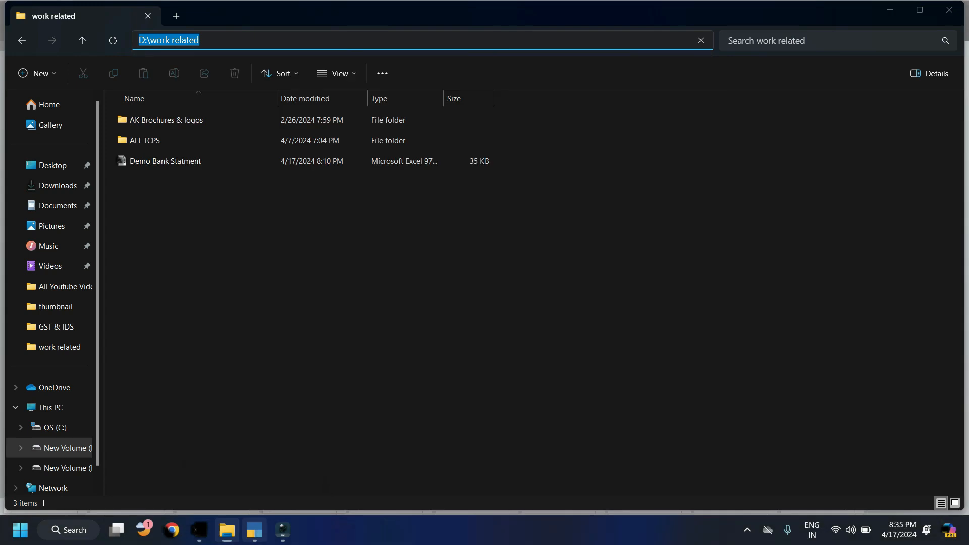
pyautogui.hotkey('alt', 'Tab')
pyautogui.hotkey('ctrl', 'v')
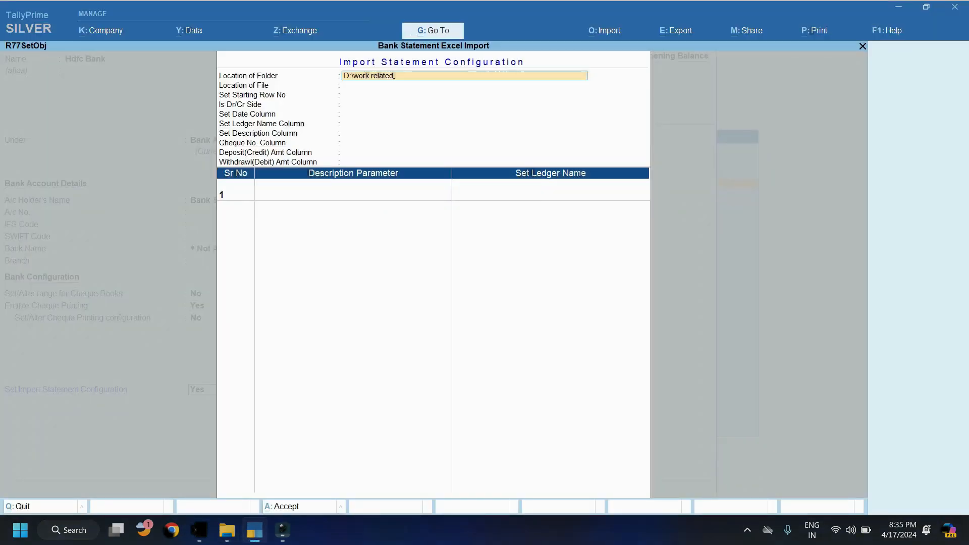
pyautogui.press('Return')
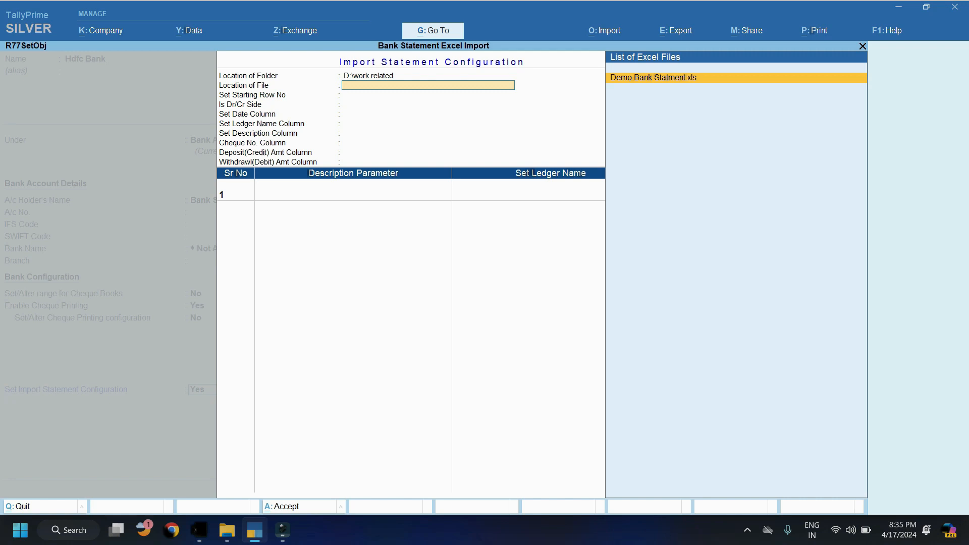
pyautogui.press('Return')
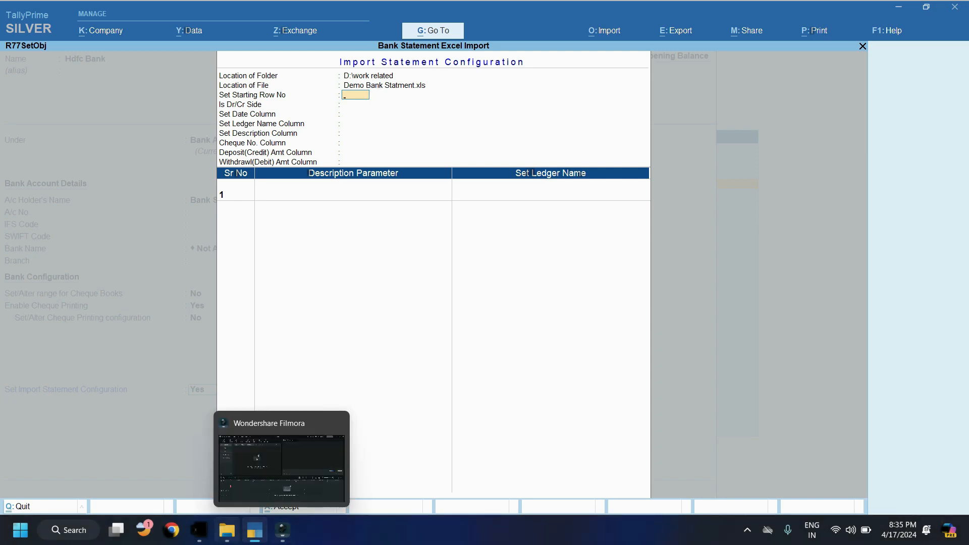
# Step: Check the statement's header row in Excel, then set the starting row number to 18 and the Dr/Cr side to Double
pyautogui.click(199, 530)
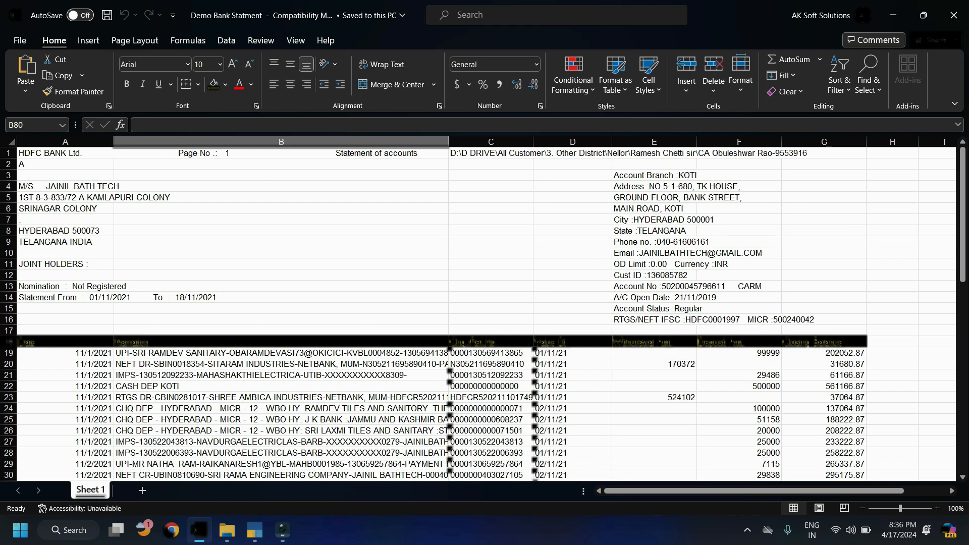
pyautogui.hotkey('alt', 'Tab')
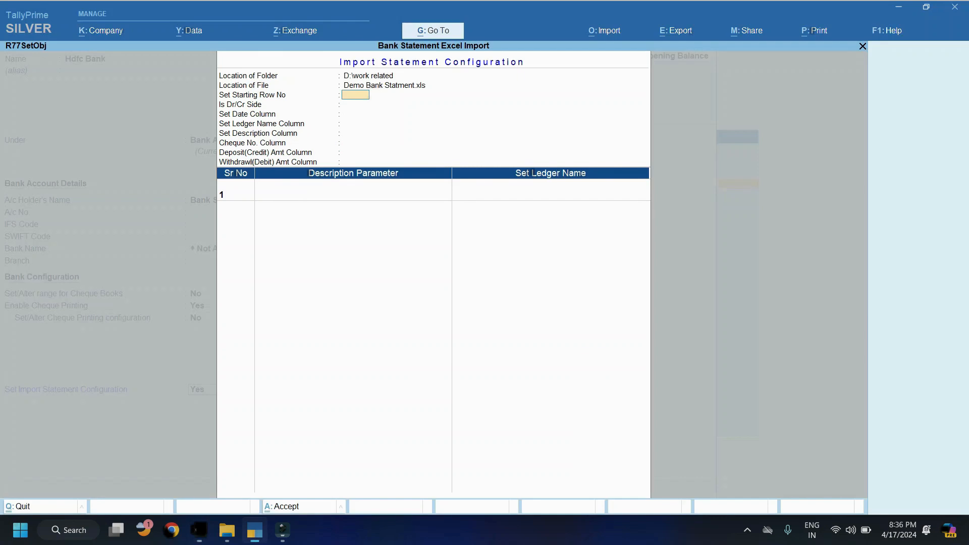
pyautogui.write('18')
pyautogui.press('Return')
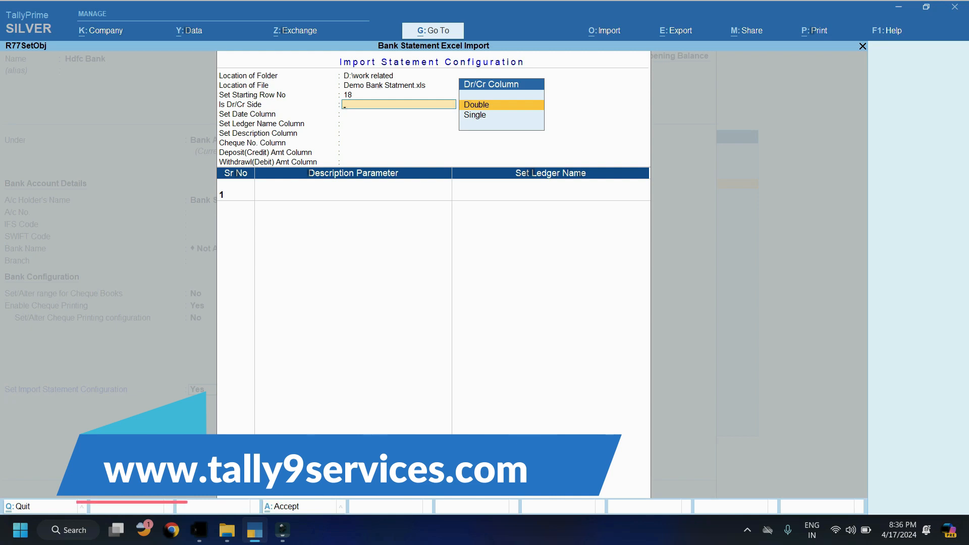
pyautogui.press('Return')
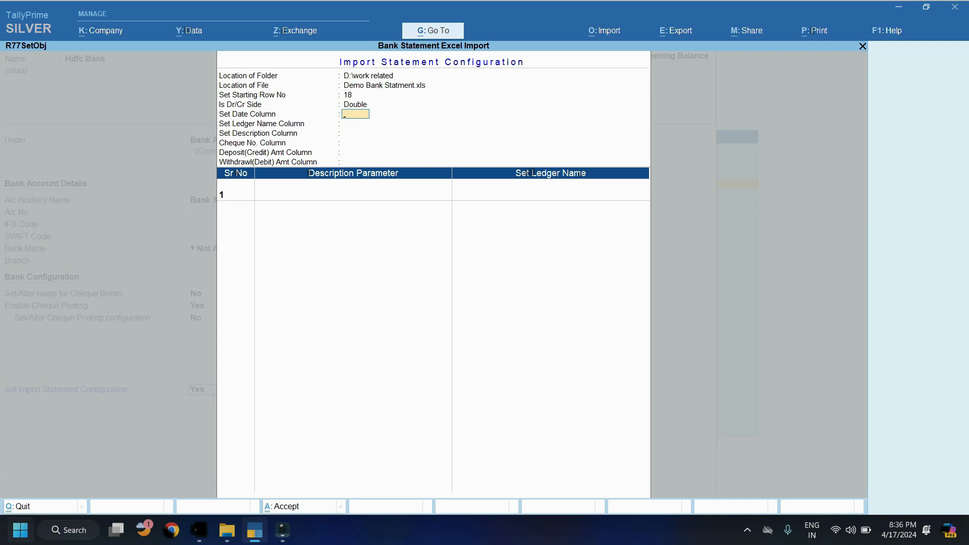
# Step: Check the statement's columns in Excel, set the date column to A, and leave the ledger name column blank
pyautogui.click(199, 530)
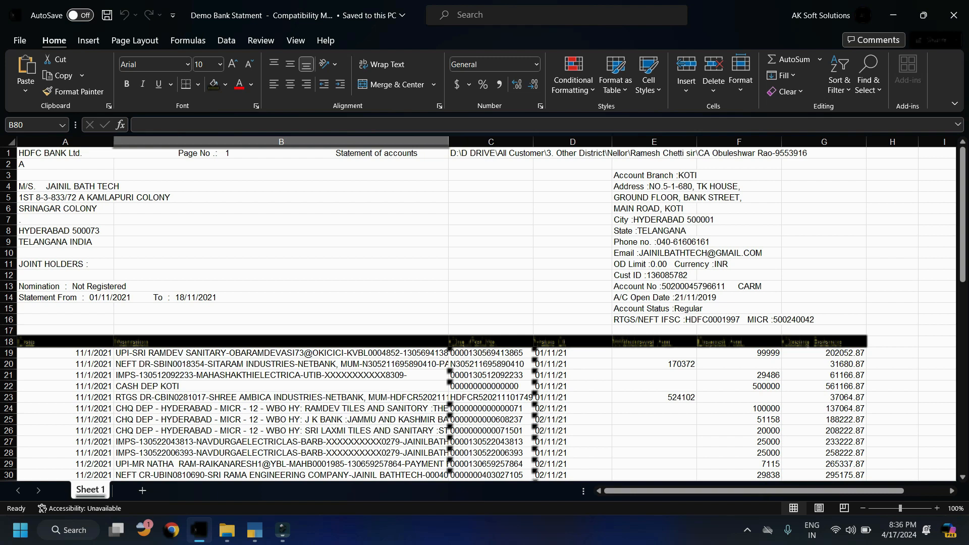
pyautogui.hotkey('alt', 'Tab')
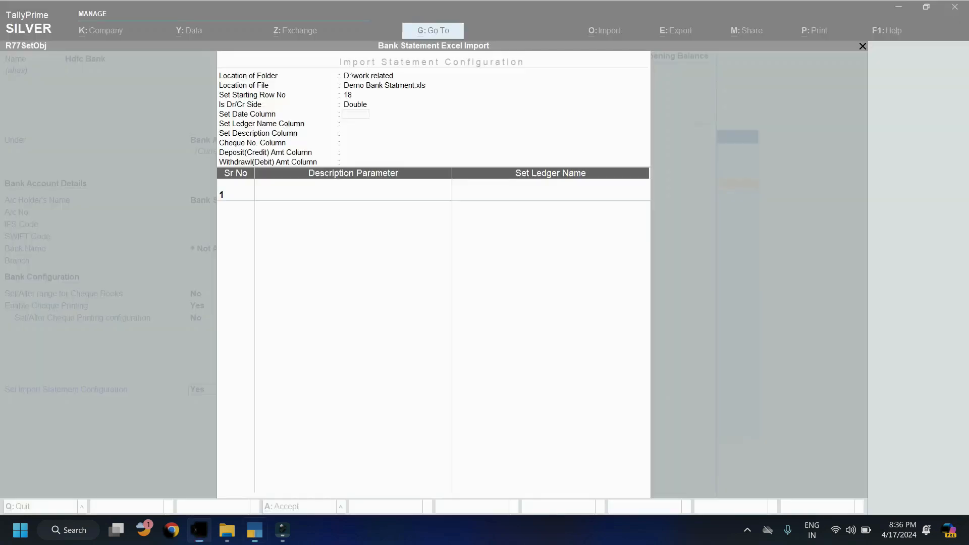
pyautogui.write('A')
pyautogui.press('Return')
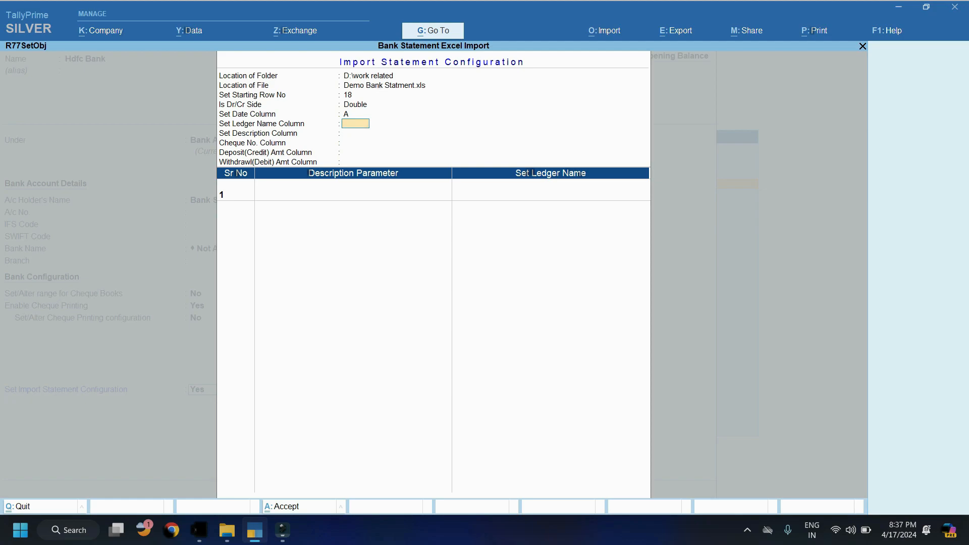
pyautogui.hotkey('alt', 'Tab')
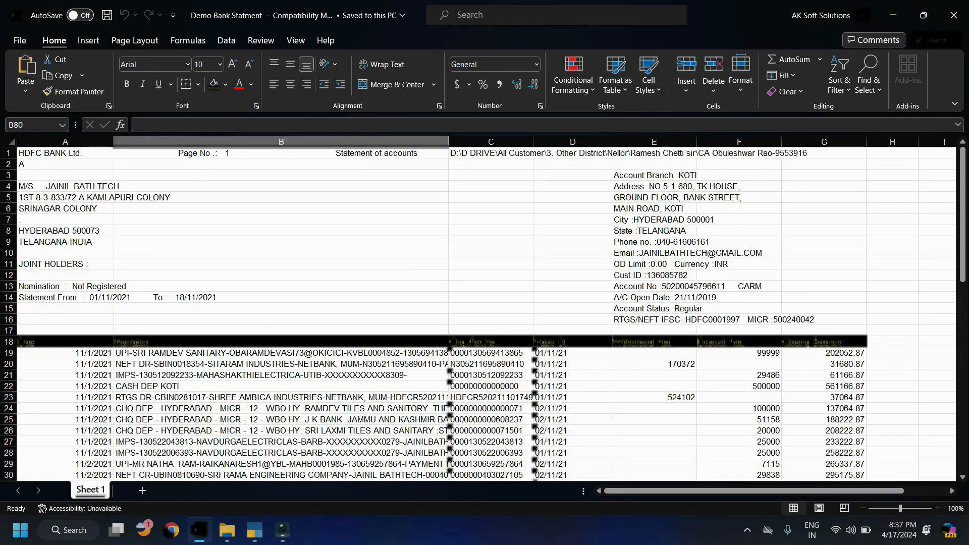
pyautogui.hotkey('alt', 'Tab')
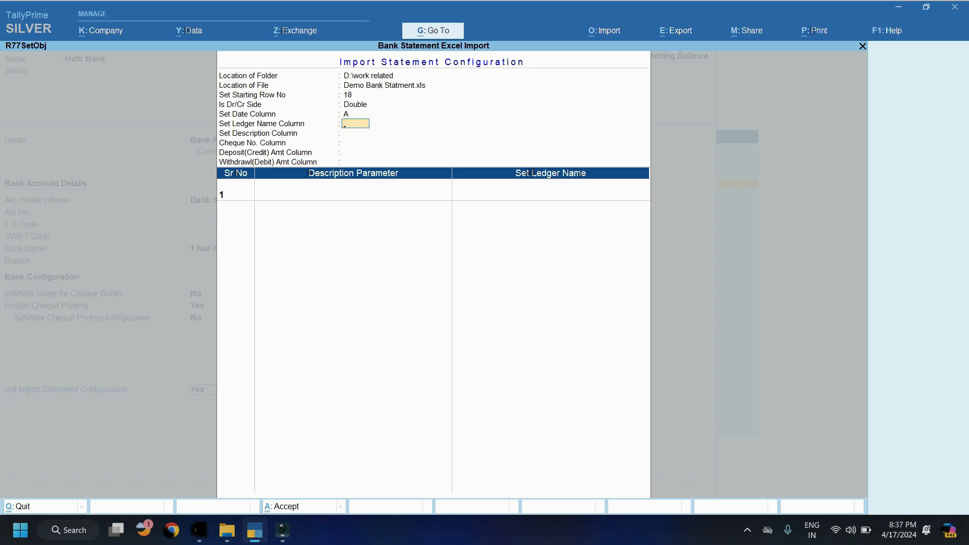
pyautogui.press('Return')
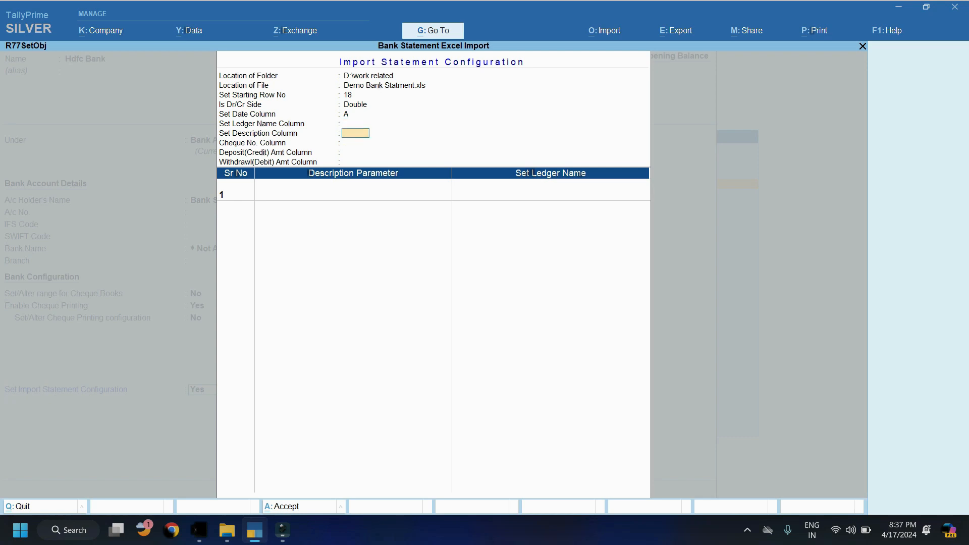
# Step: Consult the Excel statement and set the description column to B and the cheque number column to C
pyautogui.hotkey('alt', 'Tab')
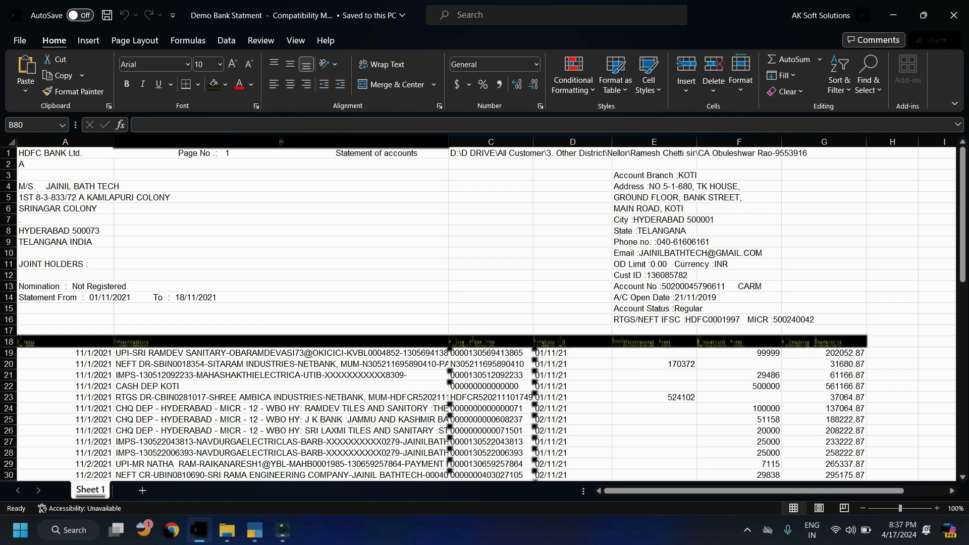
pyautogui.hotkey('alt', 'Tab')
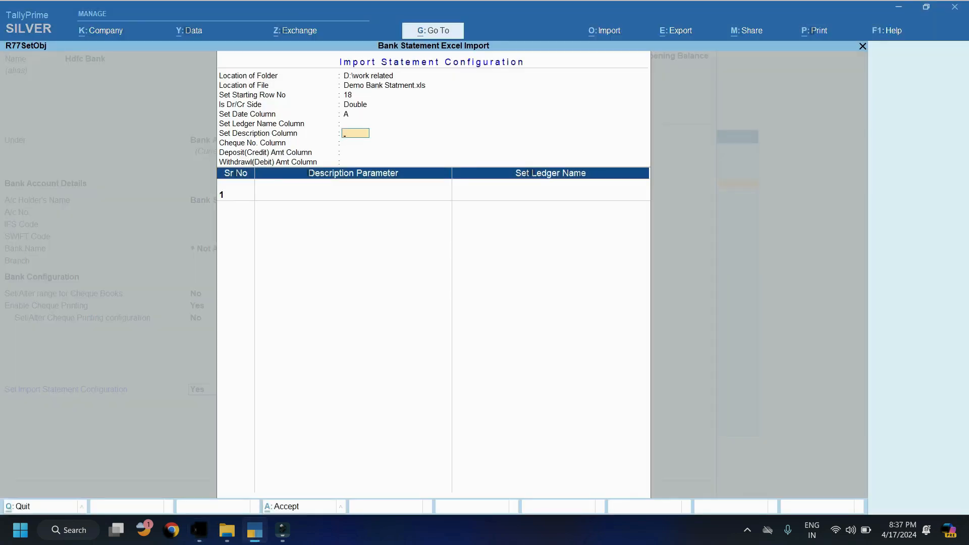
pyautogui.write('B')
pyautogui.press('Return')
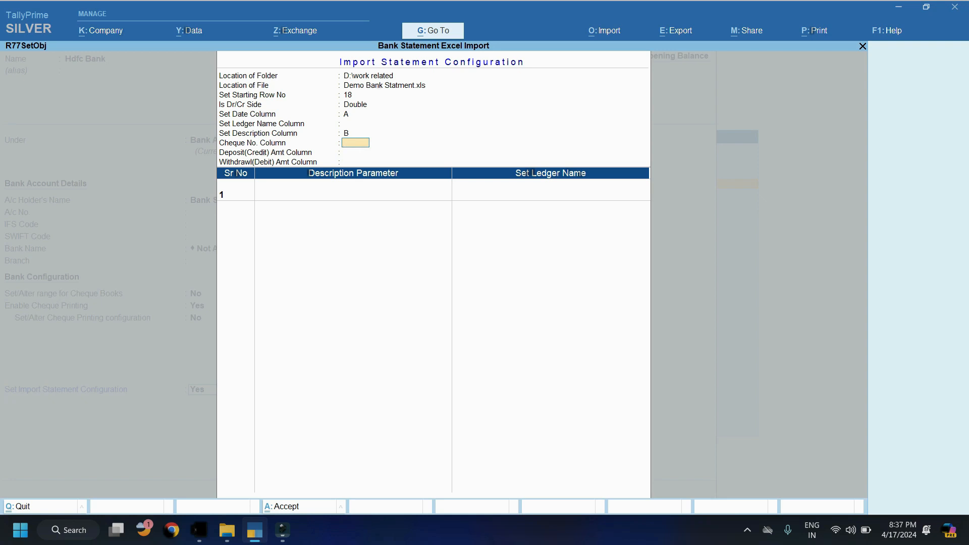
pyautogui.hotkey('alt', 'Tab')
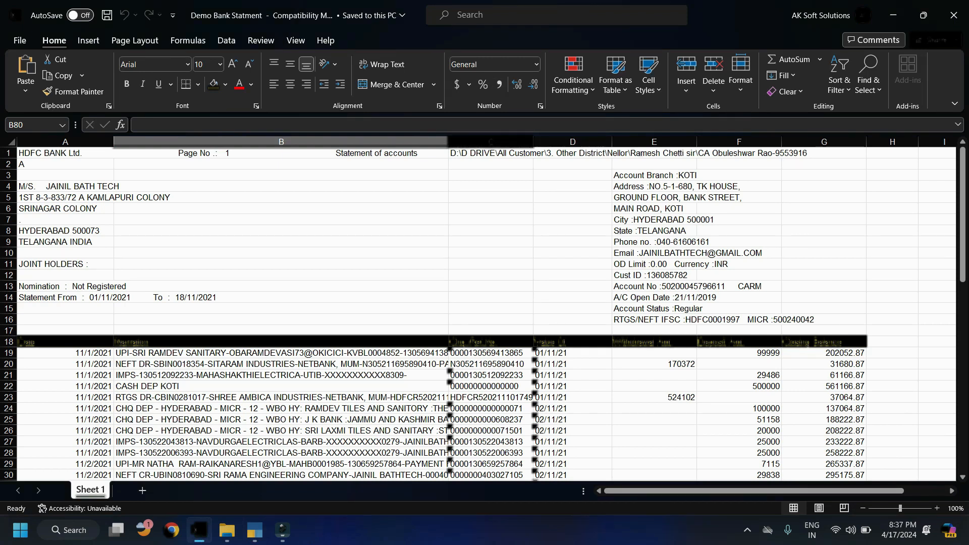
pyautogui.hotkey('alt', 'Tab')
pyautogui.write('C')
pyautogui.press('Return')
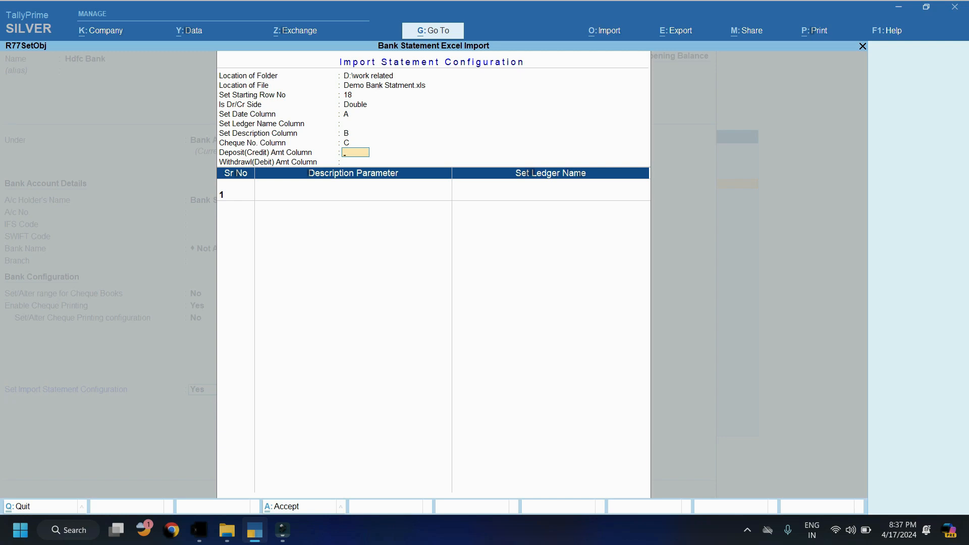
# Step: Consult the Excel statement and set the deposit (credit) amount column to F and the withdrawal (debit) amount column to E
pyautogui.hotkey('alt', 'Tab')
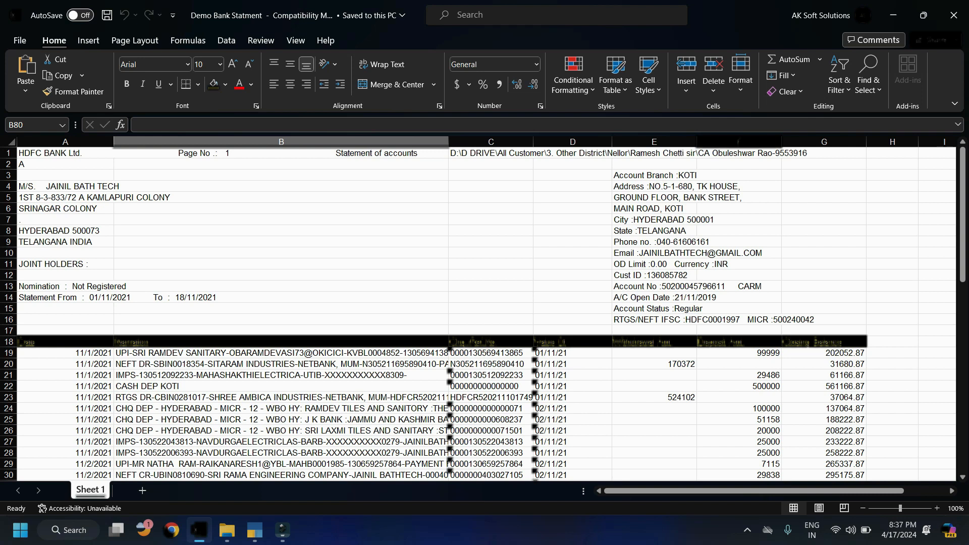
pyautogui.hotkey('alt', 'Tab')
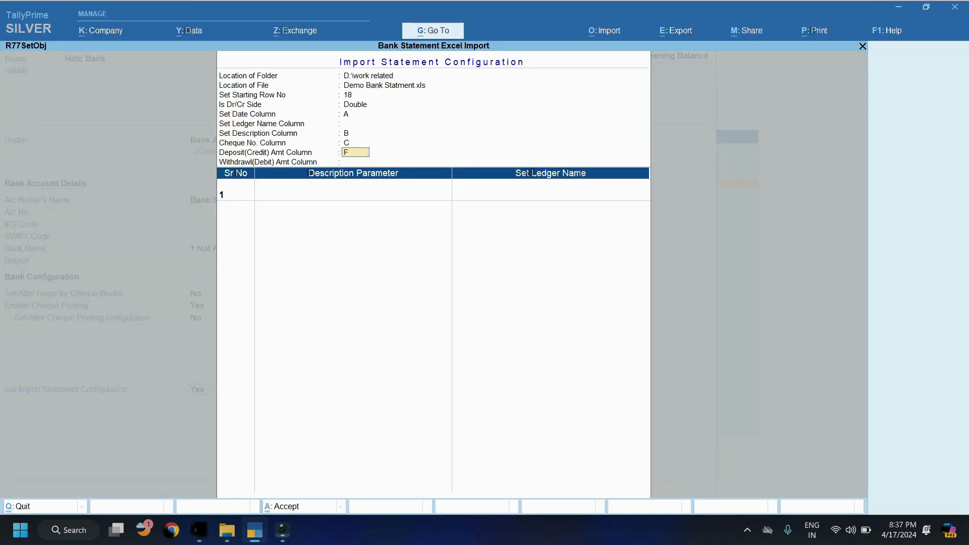
pyautogui.press('Return')
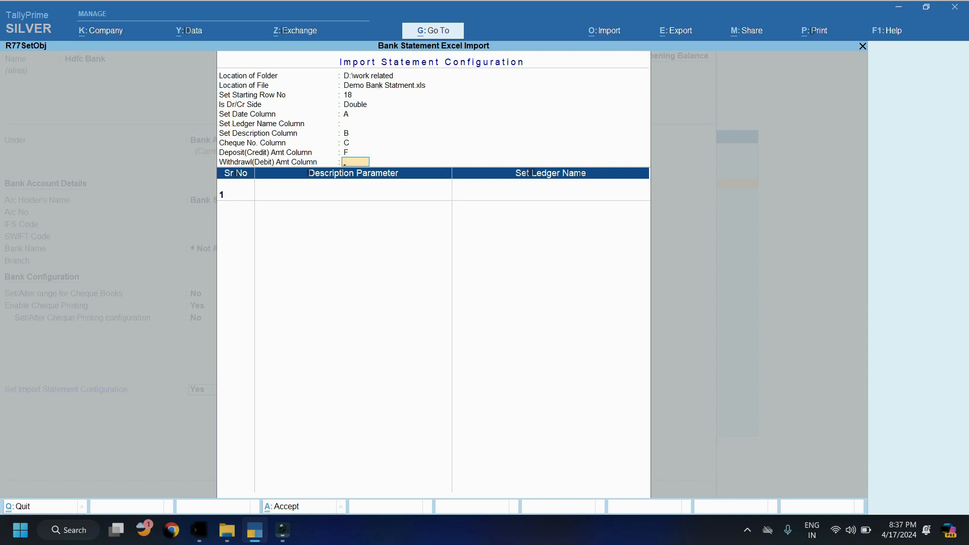
pyautogui.hotkey('alt', 'Tab')
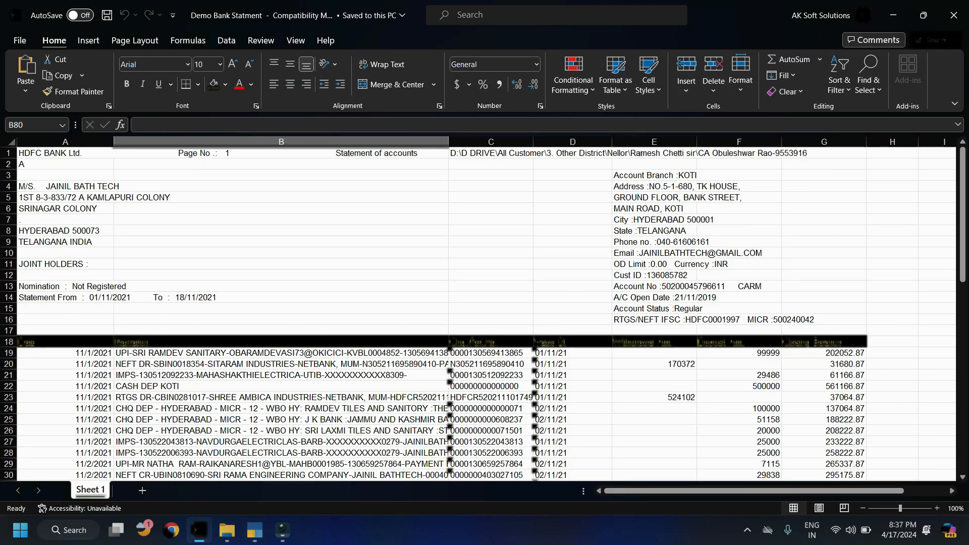
pyautogui.hotkey('alt', 'Tab')
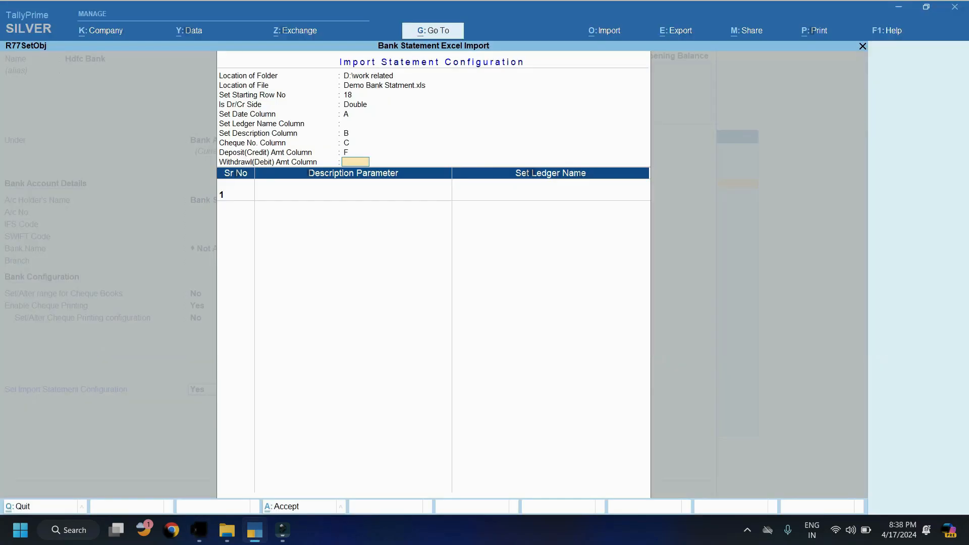
pyautogui.write('E')
pyautogui.press('Return')
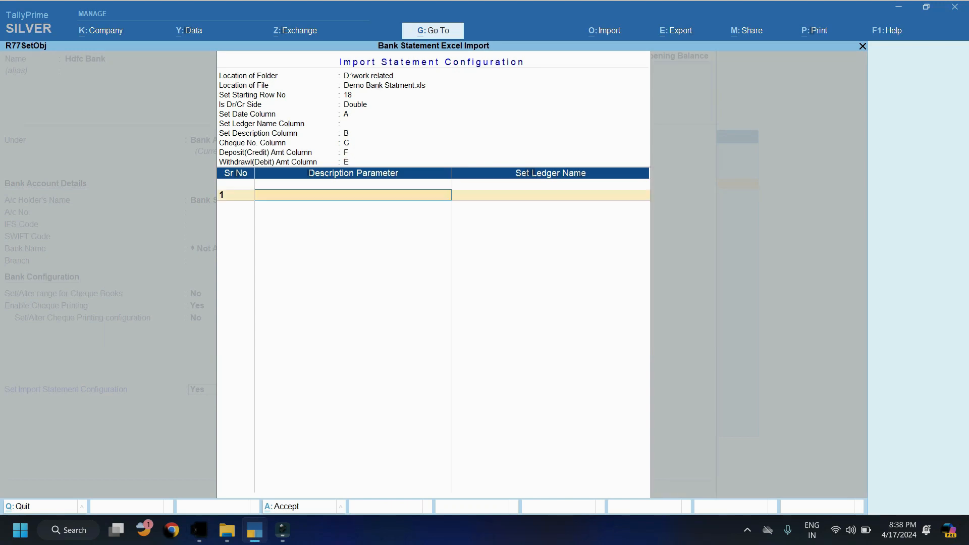
# Step: Accept the import configuration without description parameters, save the Hdfc Bank ledger with its remaining details blank, and quit ledger creation
pyautogui.press('Return')
pyautogui.press('Return')
pyautogui.press('Return')
pyautogui.press('Return')
pyautogui.press('Return')
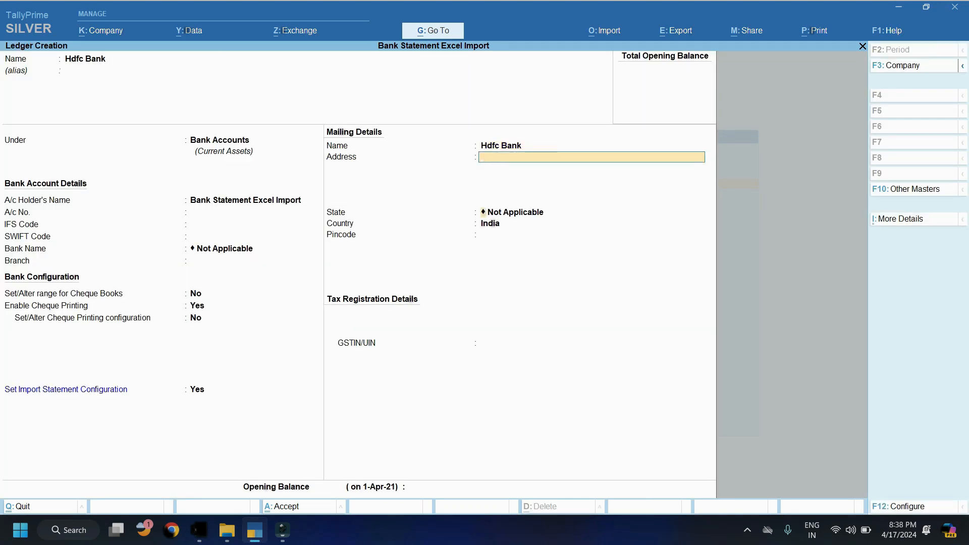
pyautogui.press('Return')
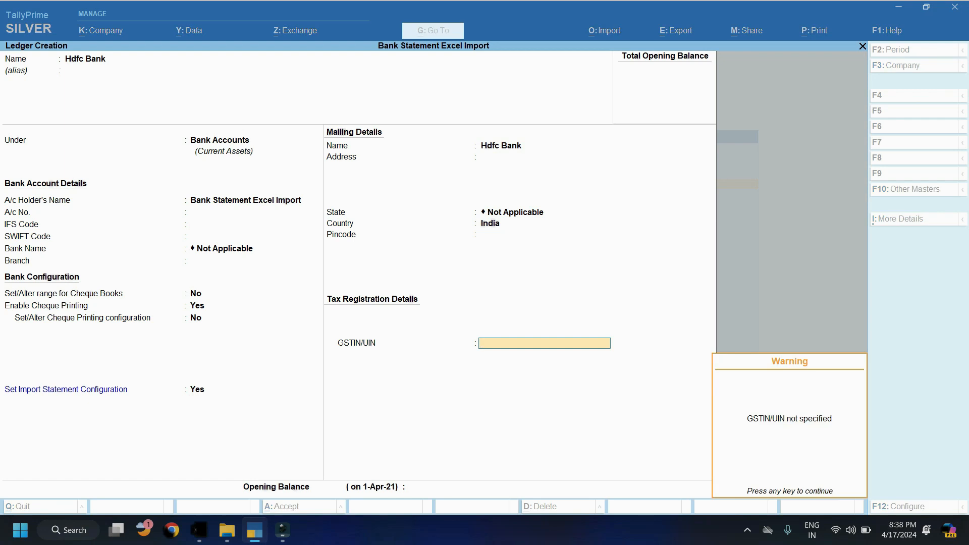
pyautogui.press('Return')
pyautogui.press('Return')
pyautogui.press('Return')
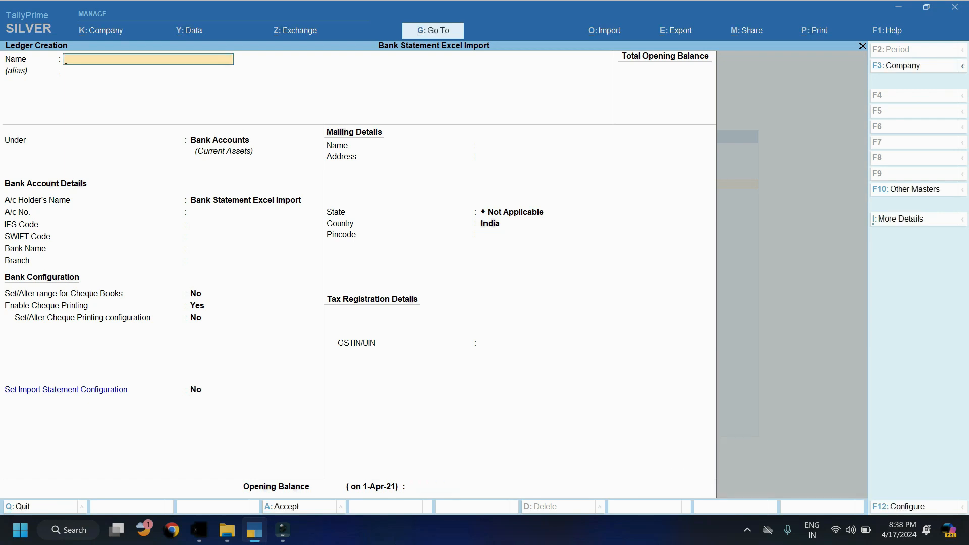
pyautogui.press('Escape')
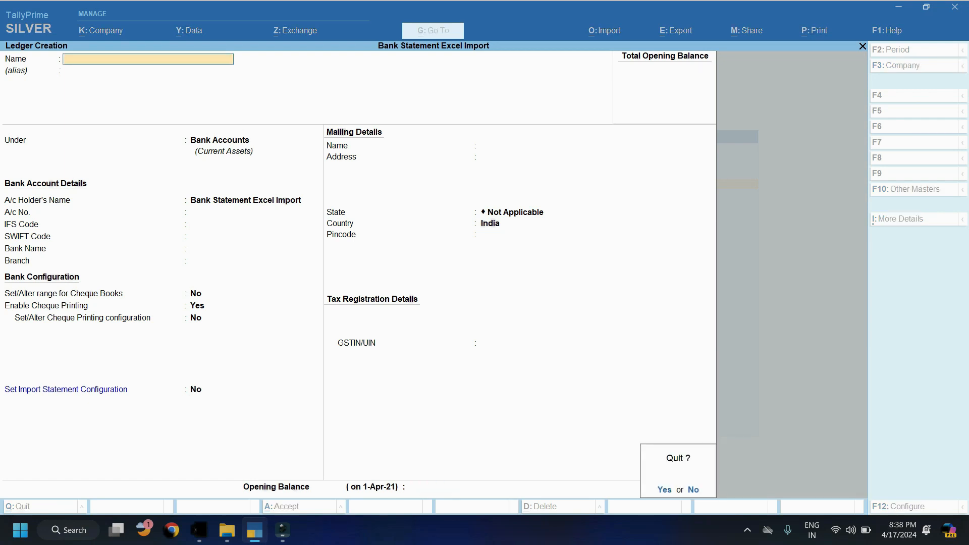
pyautogui.press('Return')
# Step: Return to the main gateway and display the ledger vouchers report for Hdfc Bank
pyautogui.press('Escape')
pyautogui.press('Escape')
pyautogui.press('Escape')
pyautogui.press('d')
pyautogui.write('alHdfc')
pyautogui.press('Return')
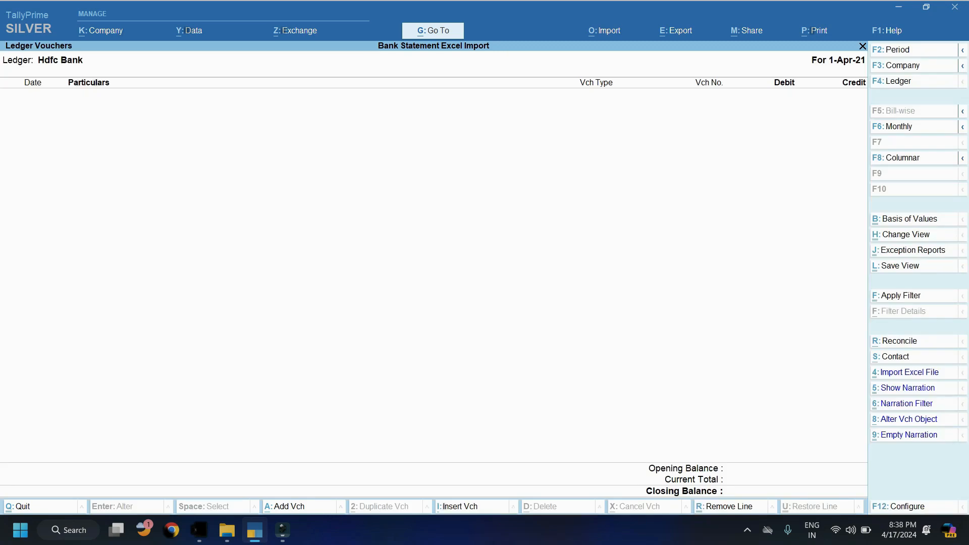
pyautogui.press('4')
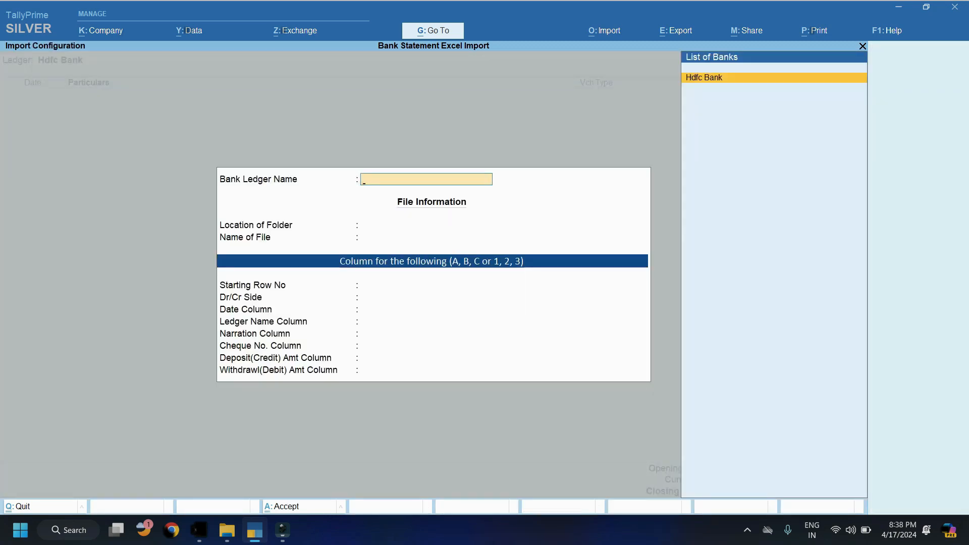
pyautogui.press('Escape')
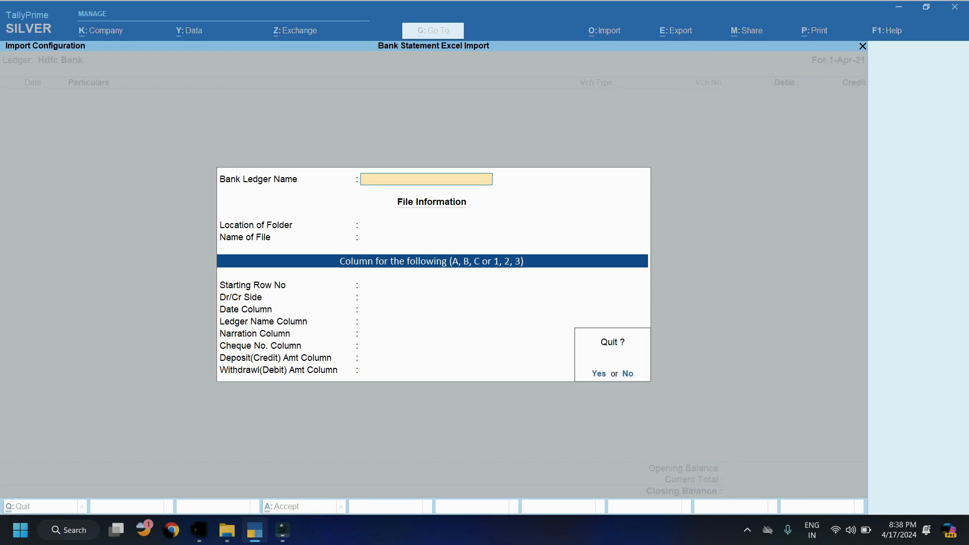
pyautogui.press('Return')
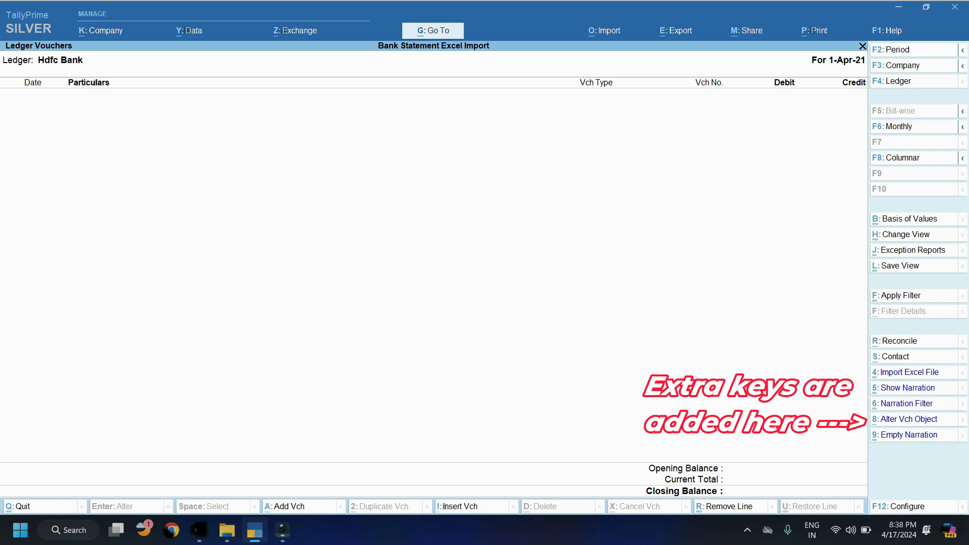
# Step: Start an Excel file import for the Hdfc Bank ledger, keeping the folder D:\work related and the file Demo Bank Statment.xls
pyautogui.press('4')
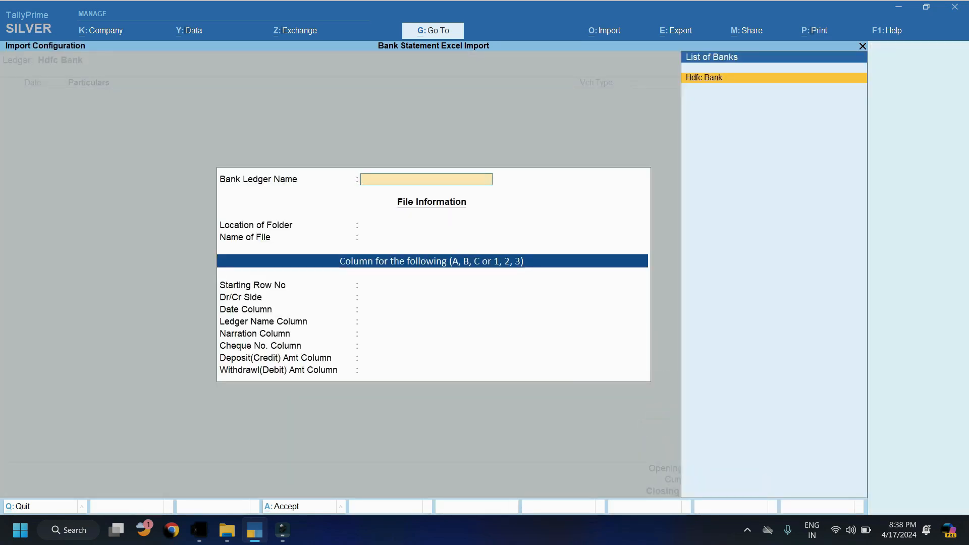
pyautogui.press('Return')
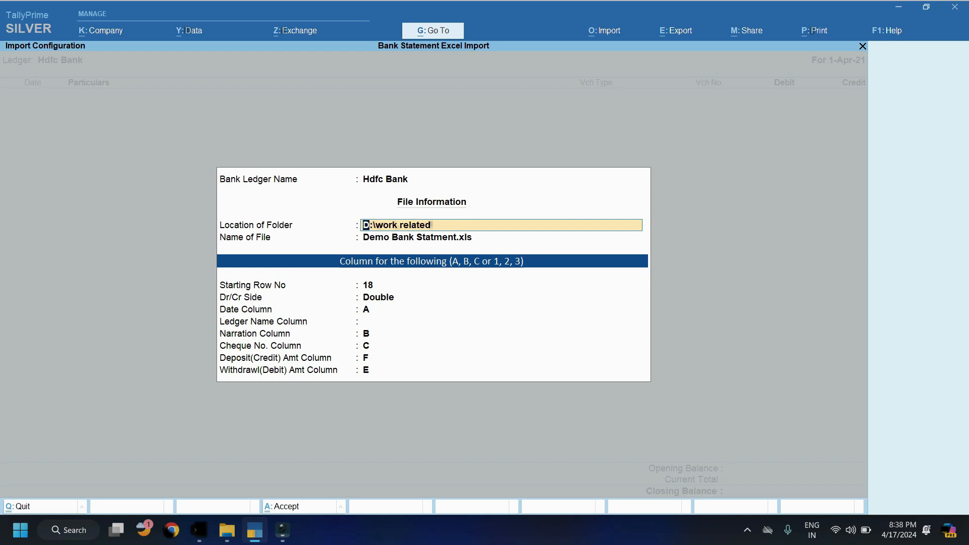
pyautogui.press('Return')
pyautogui.press('Return')
pyautogui.press('Return')
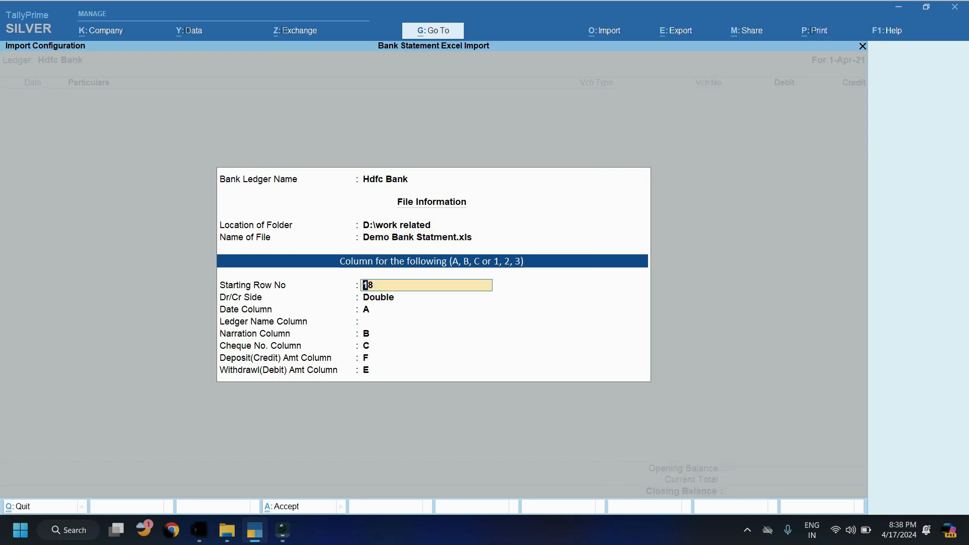
# Step: Accept the preset starting row, Dr/Cr side and column mappings, and confirm importing the Excel vouchers
pyautogui.press('Return')
pyautogui.press('Return')
pyautogui.press('Return')
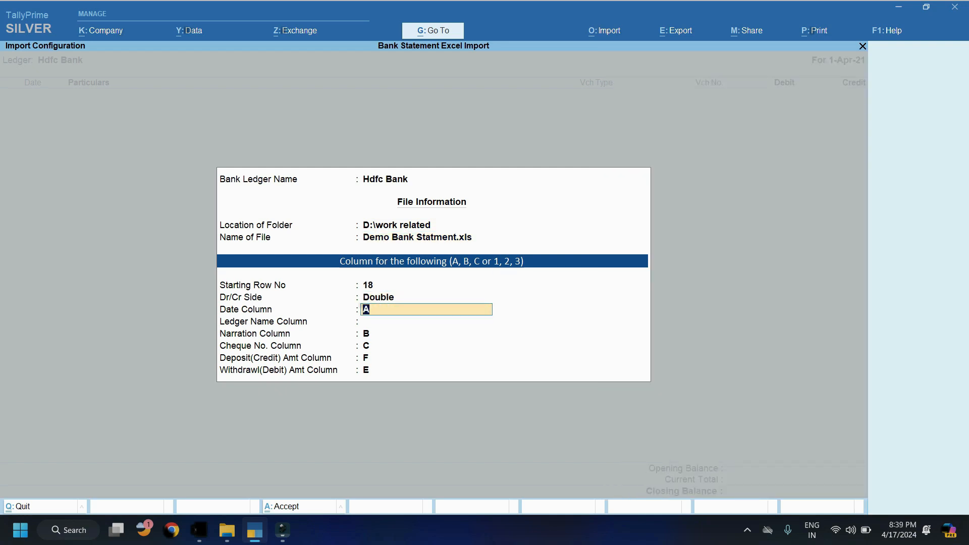
pyautogui.press('Return')
pyautogui.press('Return')
pyautogui.press('Return')
pyautogui.press('Return')
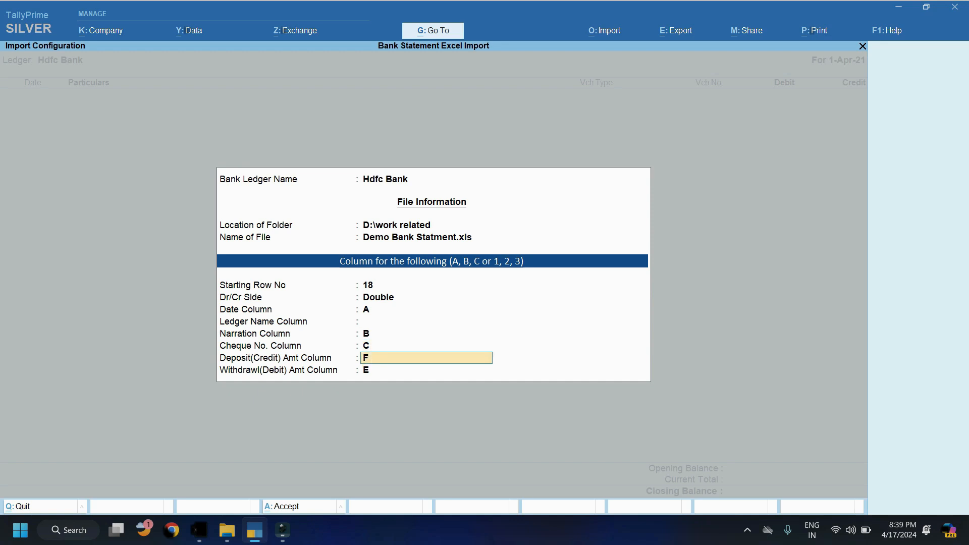
pyautogui.press('Return')
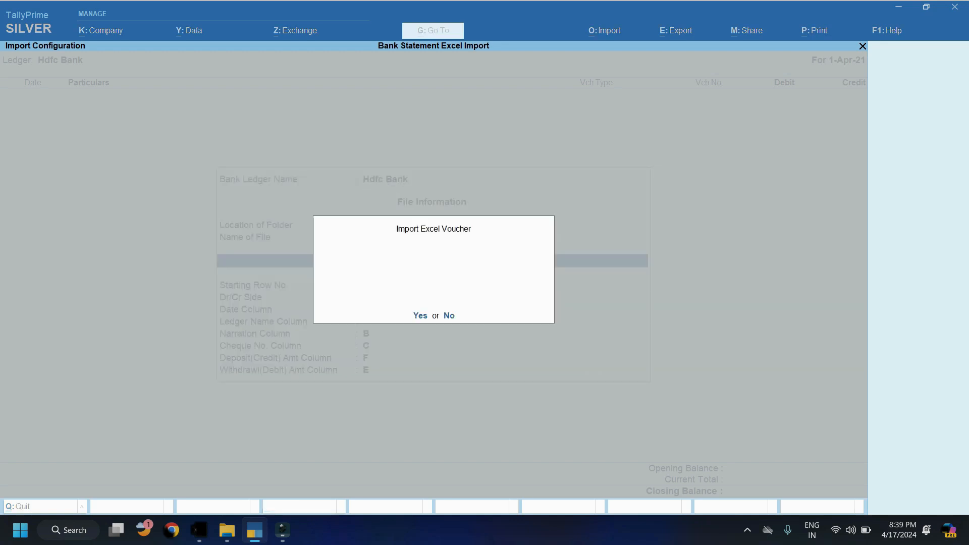
pyautogui.press('Return')
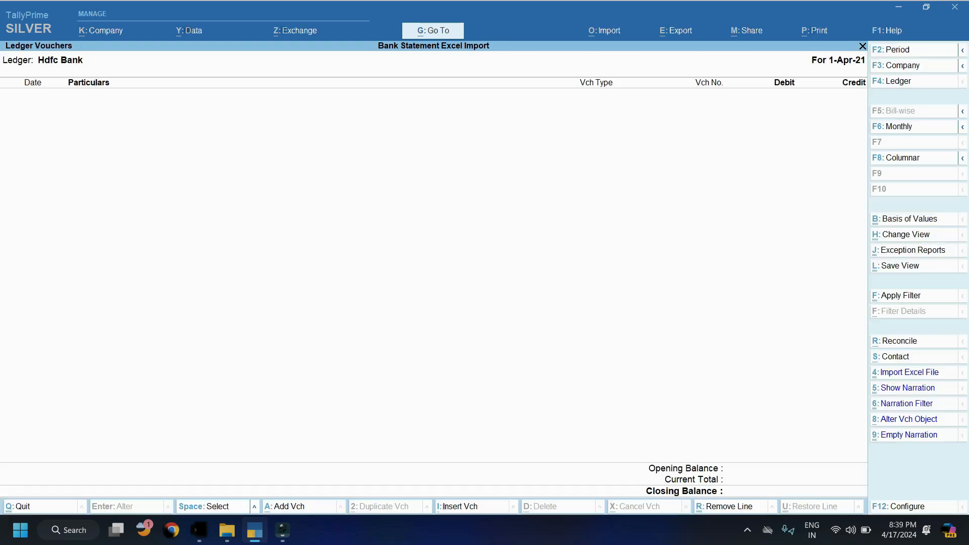
# Step: Reopen the Hdfc Bank ledger vouchers and show the narration for each entry
pyautogui.press('Escape')
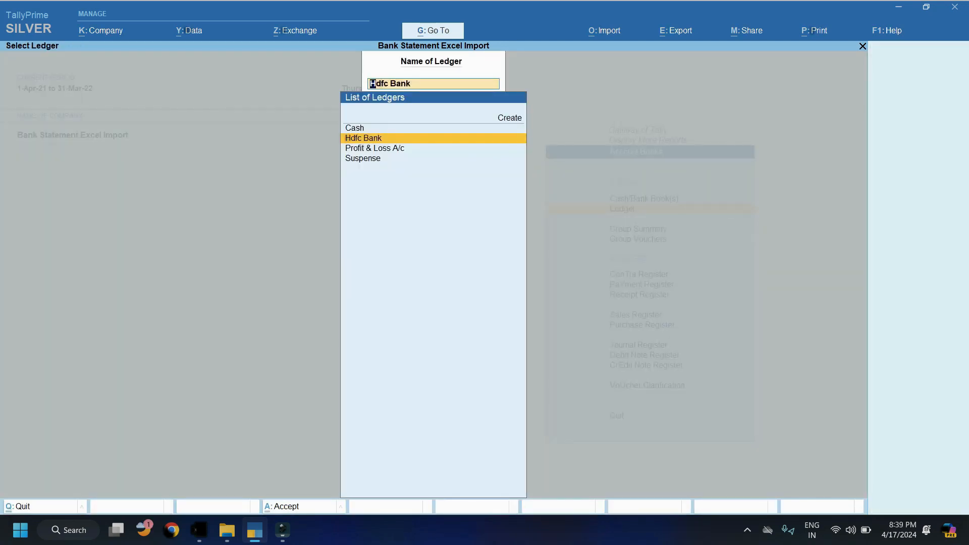
pyautogui.press('Return')
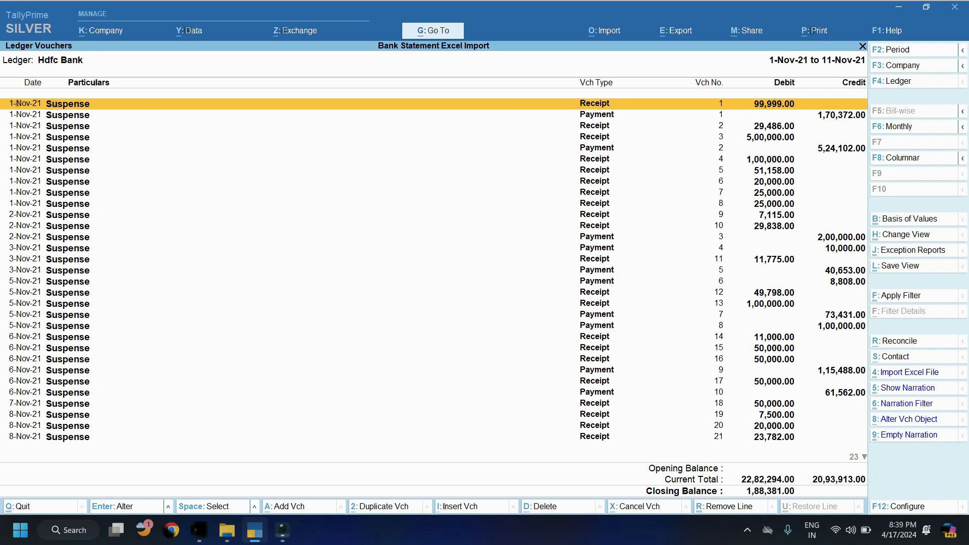
pyautogui.press('5')
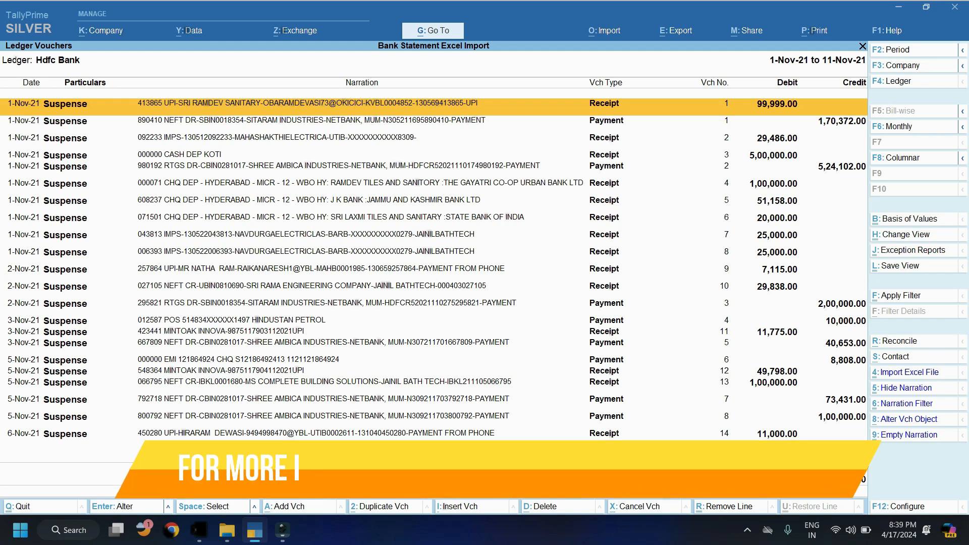
# Step: Filter the ledger vouchers to those whose narration contains SRI RAMDEV
pyautogui.hotkey('ctrl', '6')
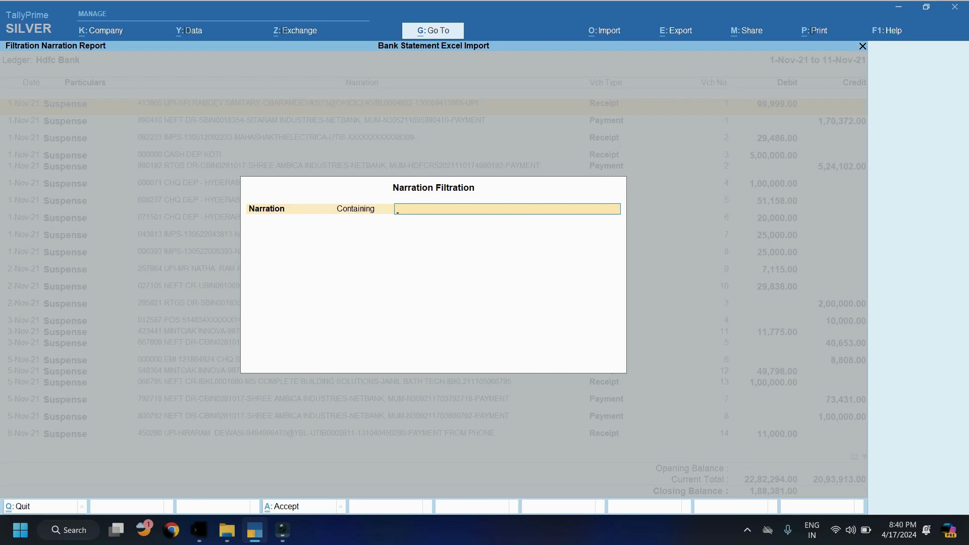
pyautogui.press('Escape')
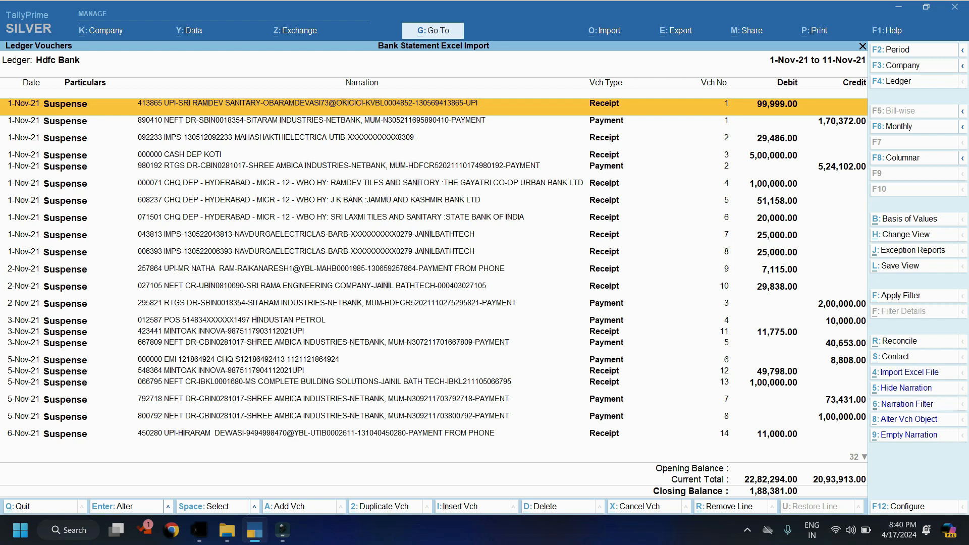
pyautogui.hotkey('ctrl', '6')
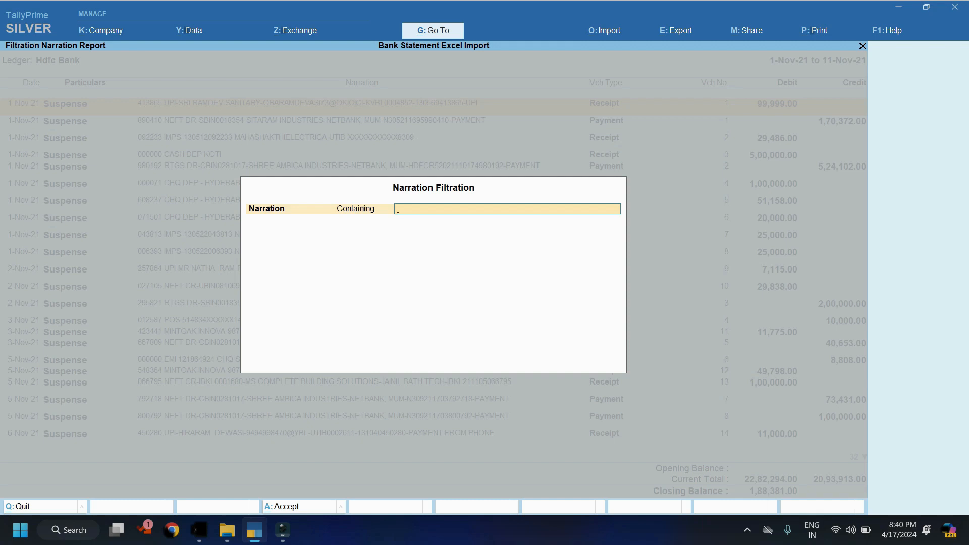
pyautogui.write('SRI RAMDEV')
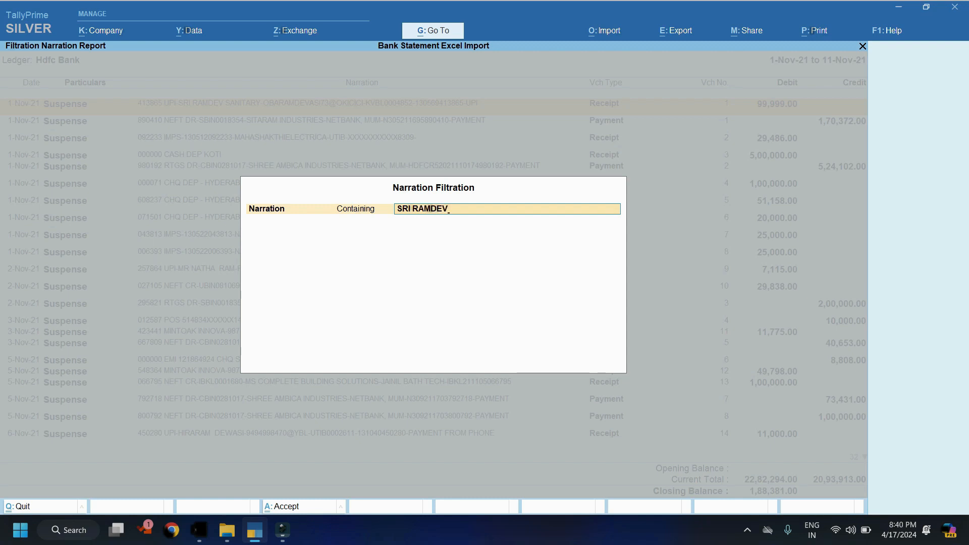
pyautogui.press('Return')
pyautogui.press('Return')
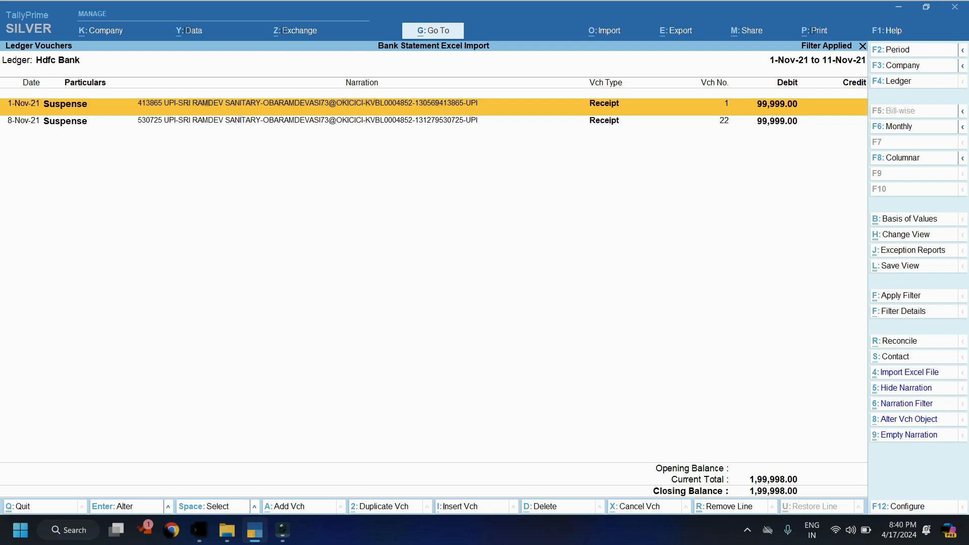
# Step: Select all filtered vouchers and set Replace Ledger Name to Yes in the voucher alteration form, keeping Change Voucher Date at No
pyautogui.hotkey('ctrl', 'space')
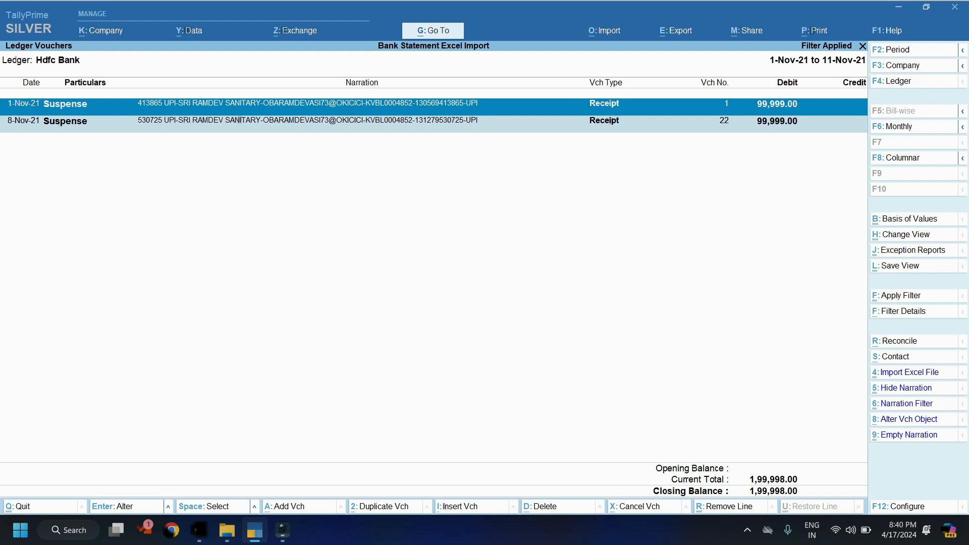
pyautogui.press('8')
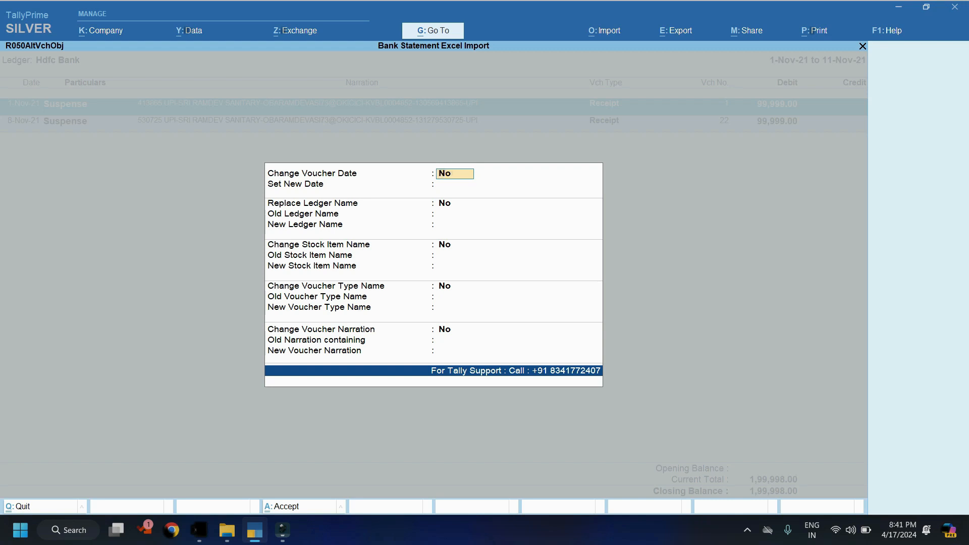
pyautogui.press('Return')
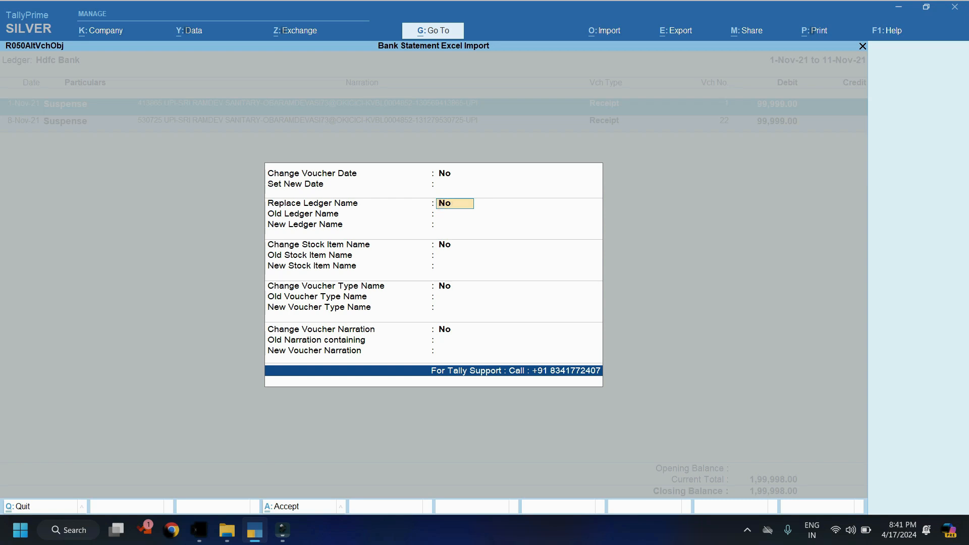
pyautogui.write('y')
pyautogui.press('Return')
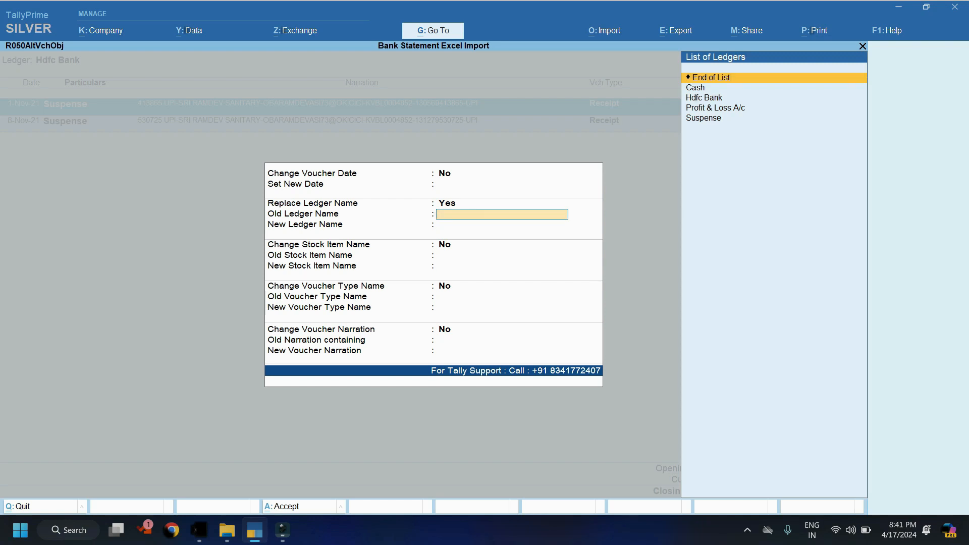
# Step: Choose Suspense as the old ledger name for the replacement
pyautogui.press('Down')
pyautogui.press('Down')
pyautogui.press('Down')
pyautogui.press('Down')
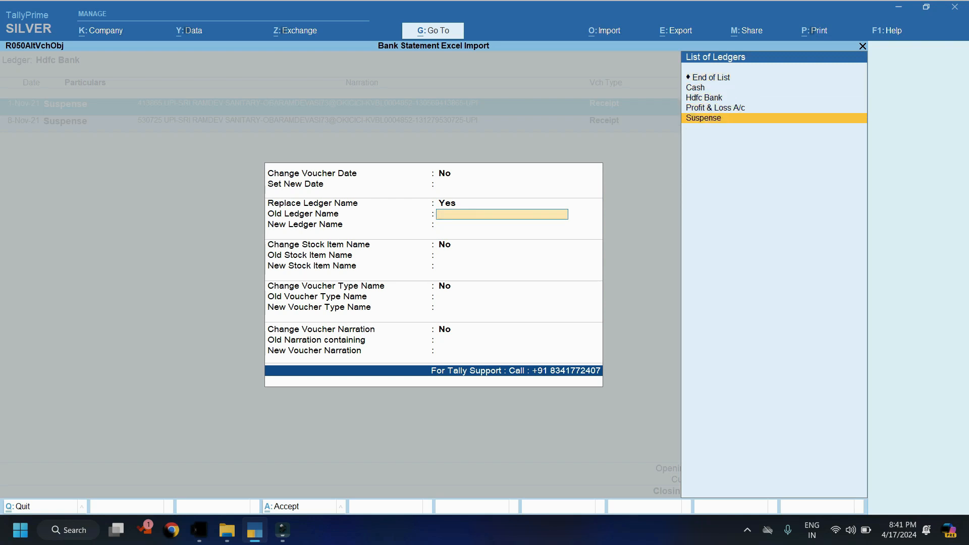
pyautogui.press('Return')
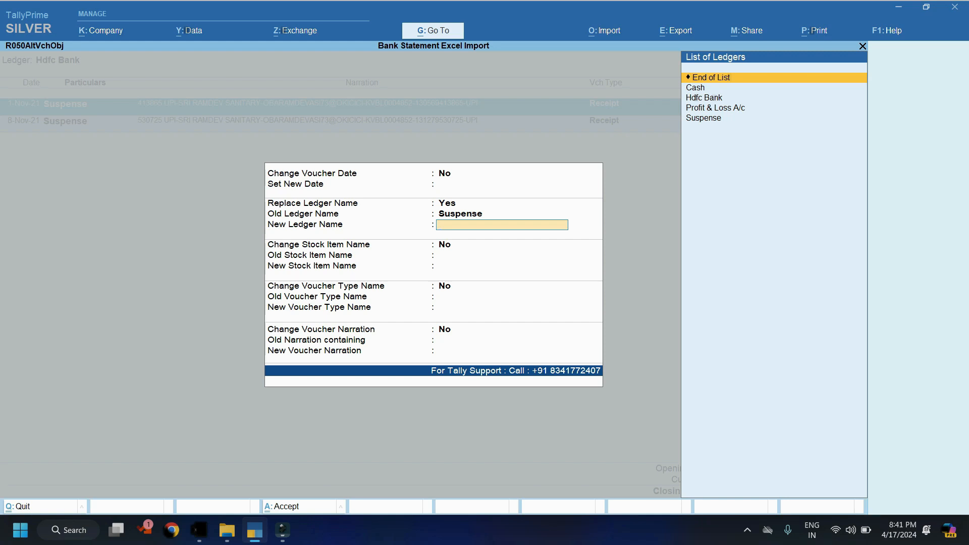
# Step: Create a new ledger named SRI RAMDEV under Sundry Debtors as the replacement ledger
pyautogui.hotkey('alt', 'c')
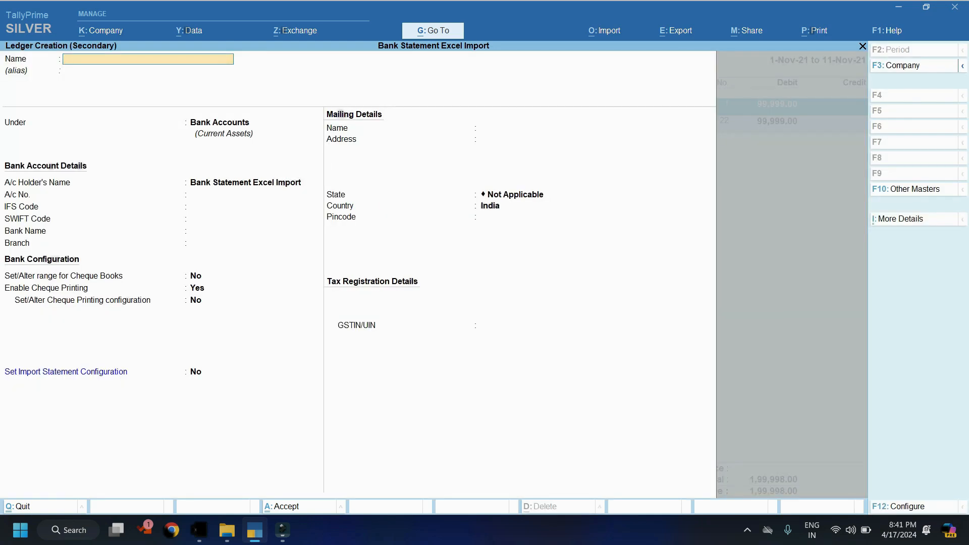
pyautogui.write('SRI RAMDEV')
pyautogui.press('Return')
pyautogui.press('Return')
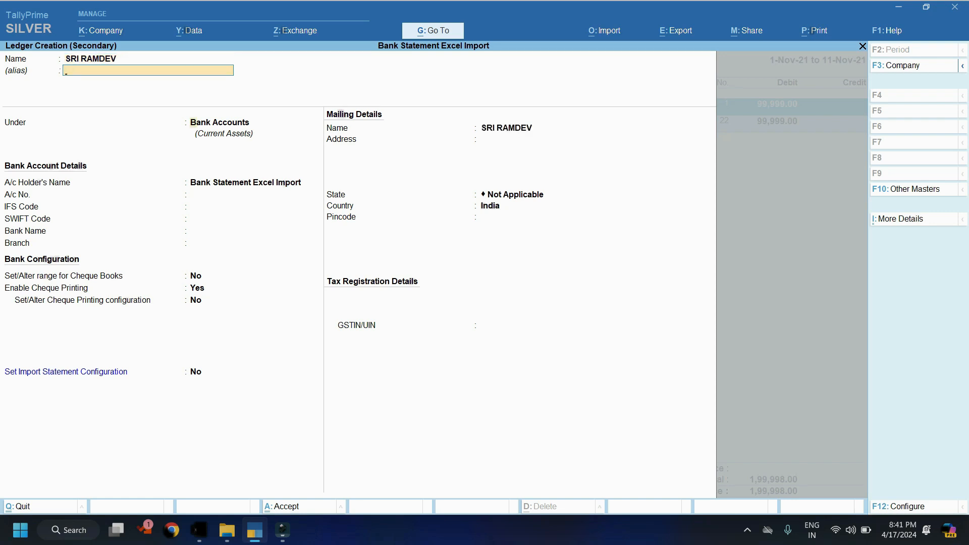
pyautogui.write('SUNDR')
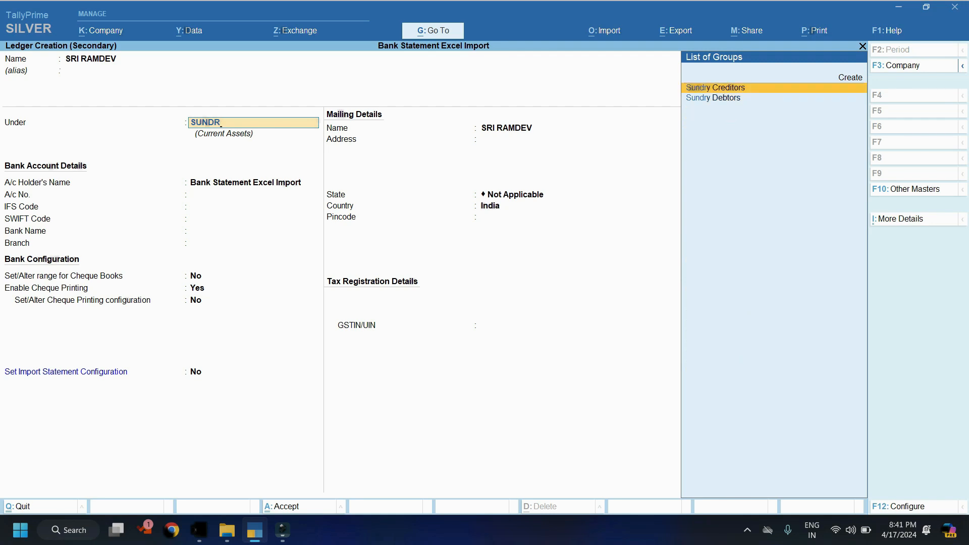
pyautogui.press('Down')
pyautogui.press('Return')
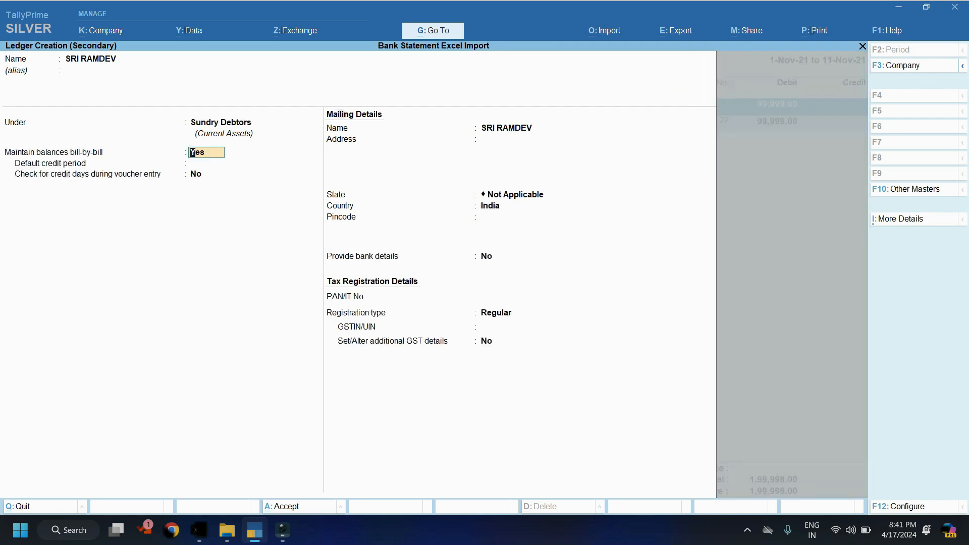
pyautogui.press('ctrl')
pyautogui.hotkey('ctrl', 'a')
# Step: Keep the stock item, voucher type and narration changes at No, apply the ledger replacement, and clear the narration filter
pyautogui.press('Return')
pyautogui.press('Return')
pyautogui.press('Return')
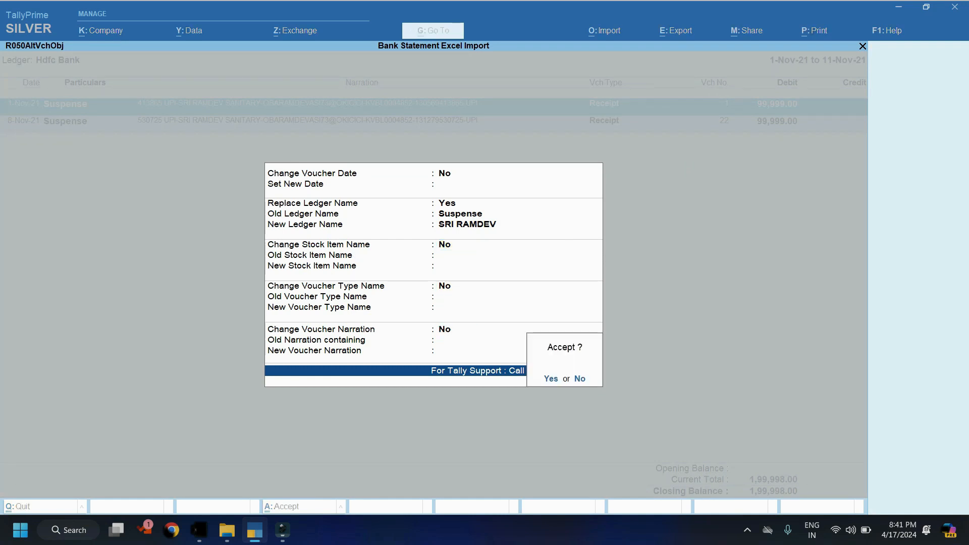
pyautogui.press('Return')
pyautogui.press('Return')
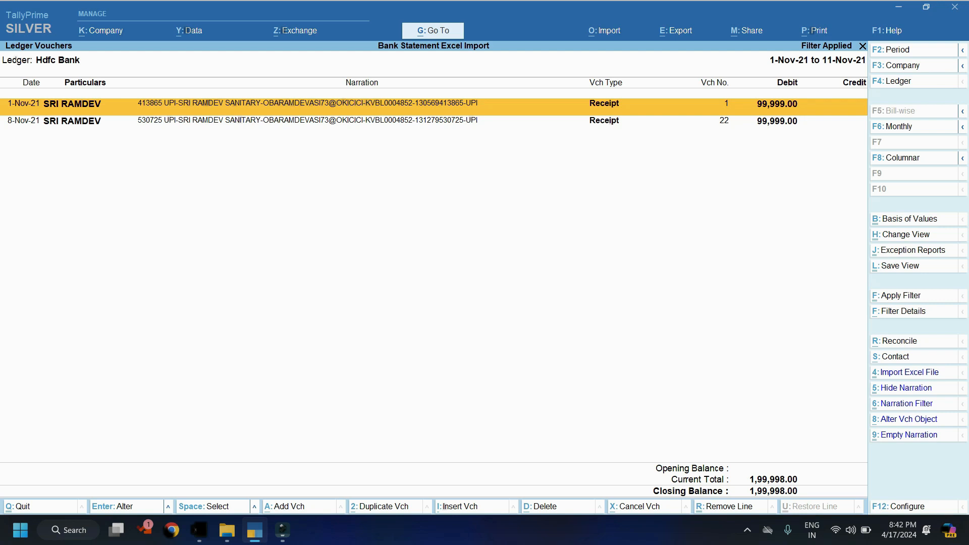
pyautogui.press('Escape')
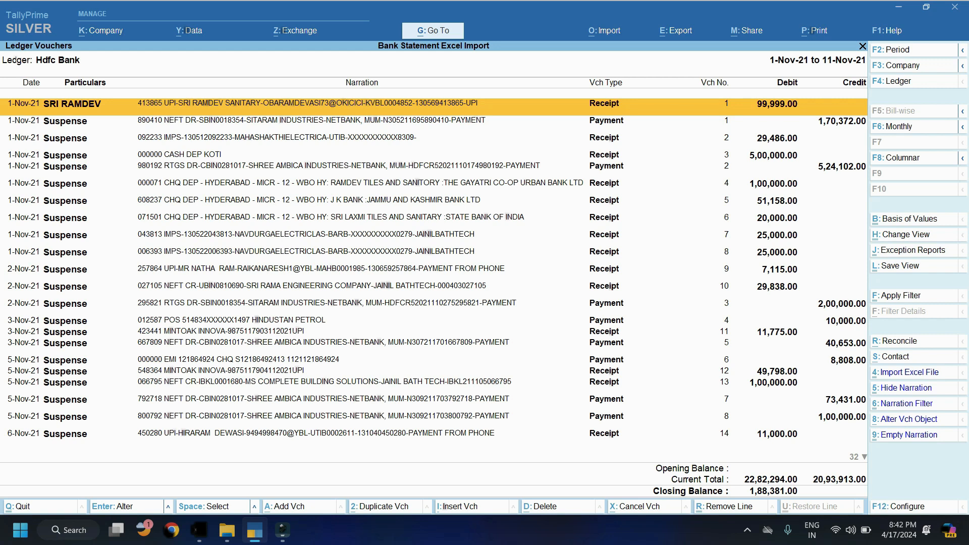
# Step: Filter the ledger vouchers to those whose narration contains SHREE AMBICA INDUSTRIES
pyautogui.hotkey('ctrl', '6')
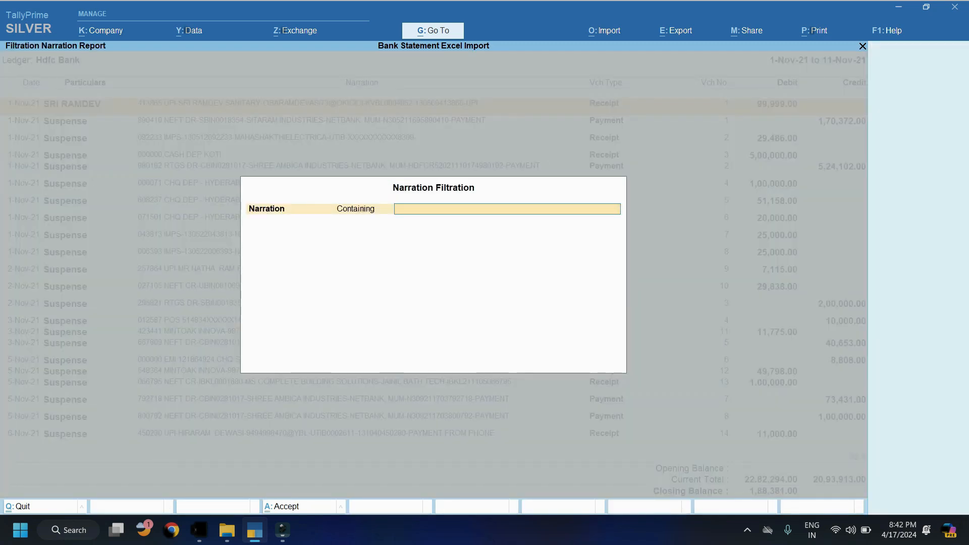
pyautogui.write('SHREE AMB')
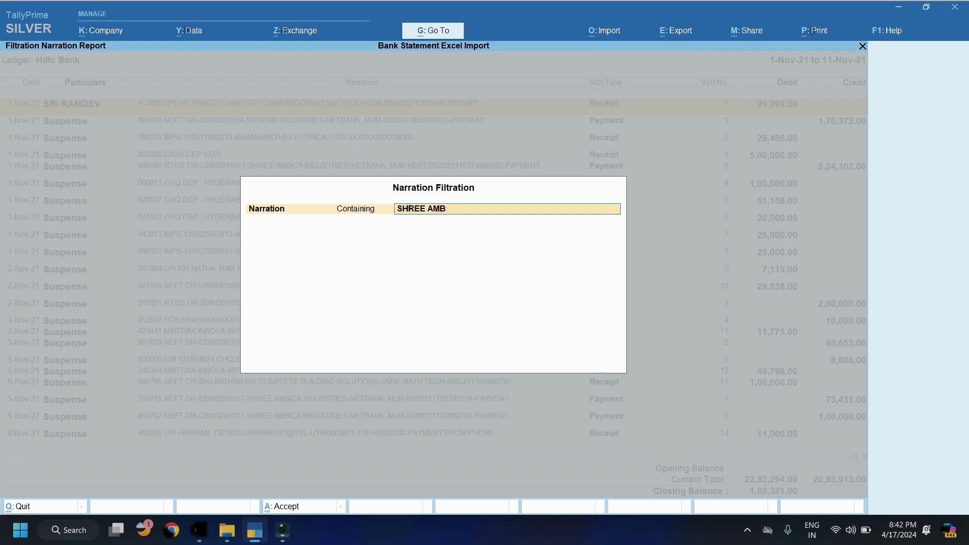
pyautogui.write('ICA INDUSTRIES')
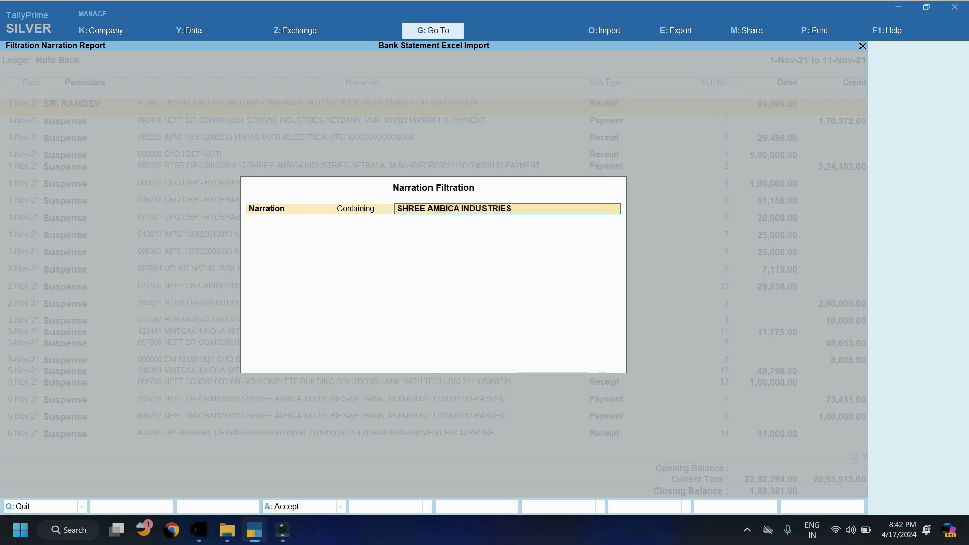
pyautogui.press('Return')
pyautogui.press('Return')
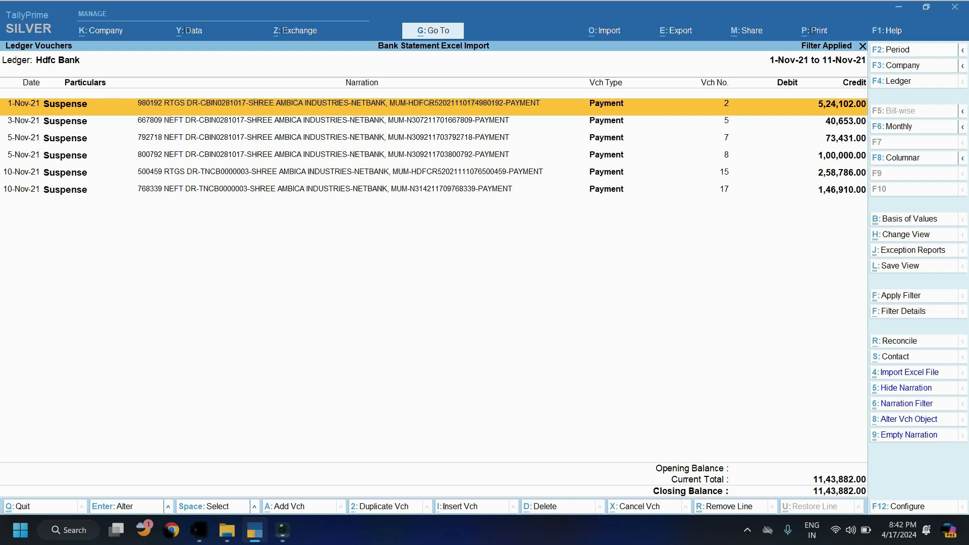
# Step: Select all SHREE AMBICA INDUSTRIES vouchers and set Replace Ledger Name to Yes for them, keeping Change Voucher Date at No
pyautogui.press('ctrl')
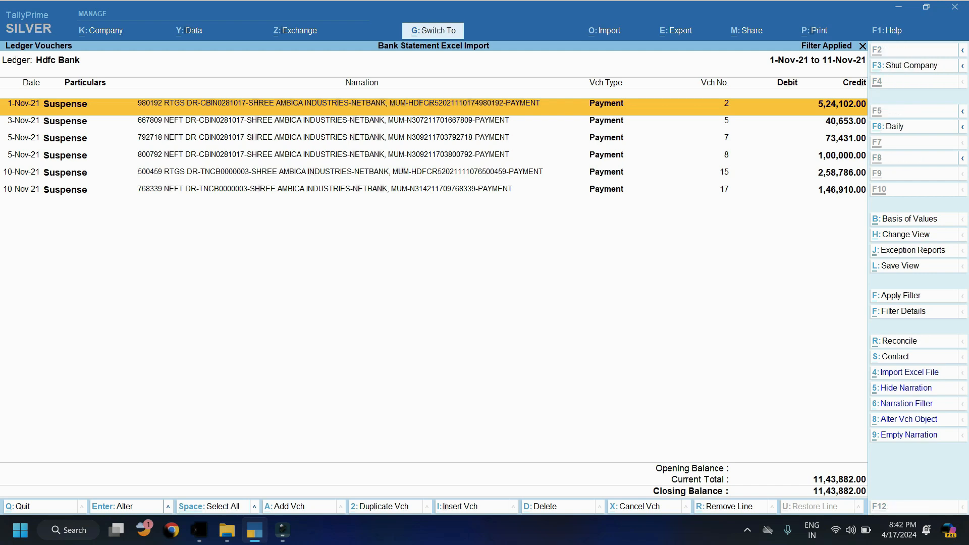
pyautogui.hotkey('ctrl', 'space')
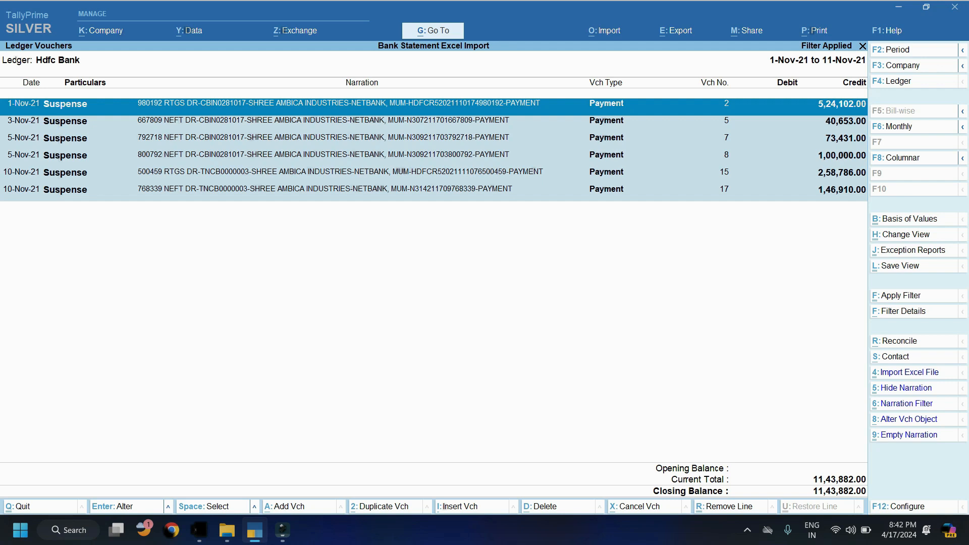
pyautogui.press('8')
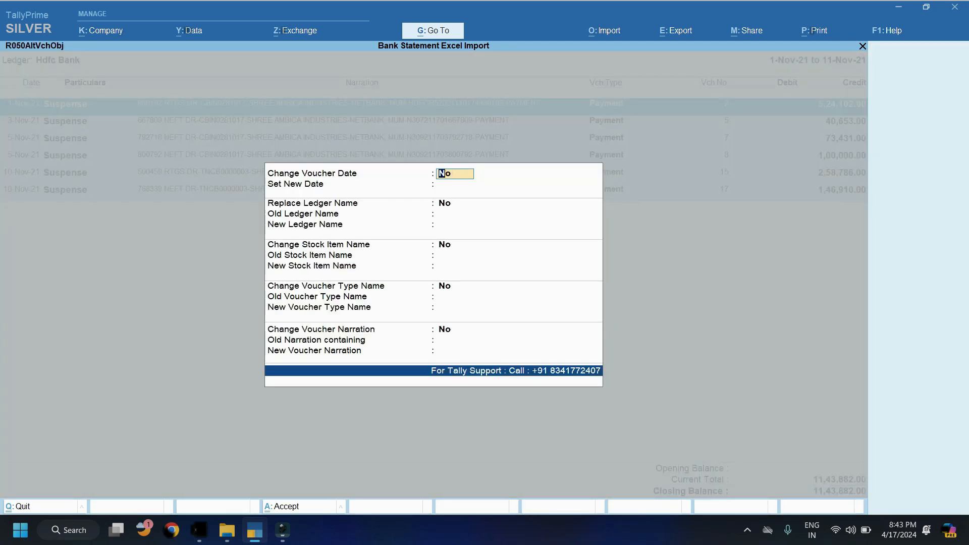
pyautogui.press('Return')
pyautogui.write('y')
pyautogui.press('Return')
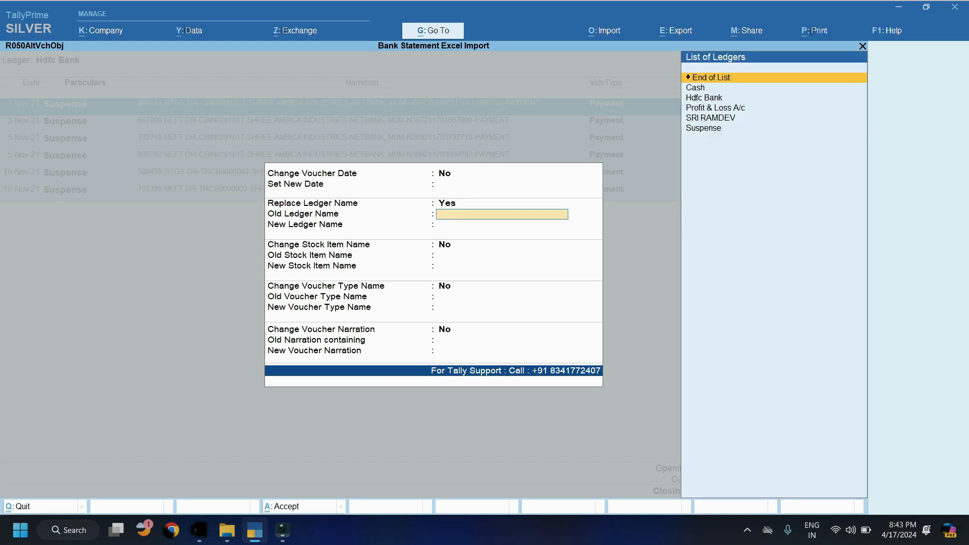
# Step: Choose Suspense as the old ledger name for the SHREE AMBICA INDUSTRIES vouchers
pyautogui.press('Down')
pyautogui.press('Down')
pyautogui.press('Down')
pyautogui.press('Down')
pyautogui.press('Down')
pyautogui.press('Return')
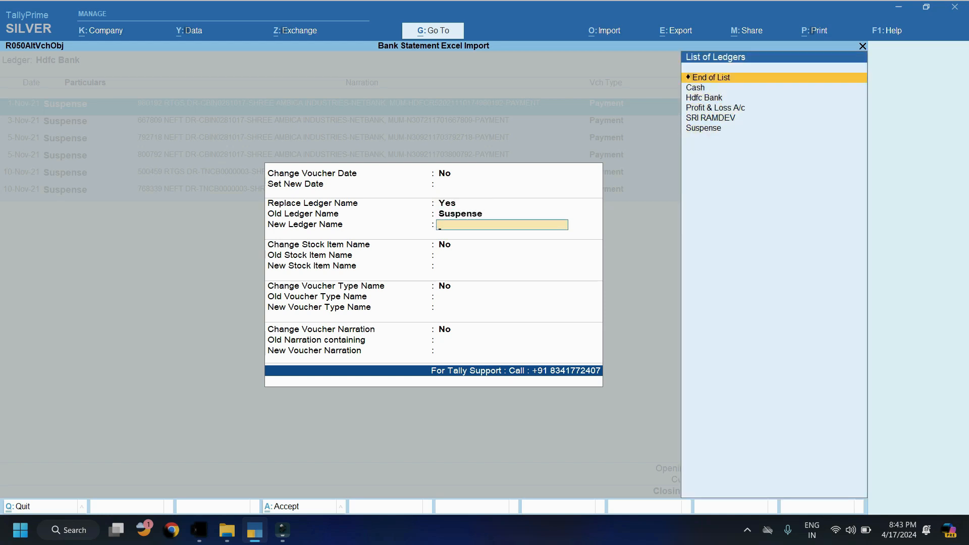
# Step: Create a new ledger named SHREE AMBICA INDUSTRIES under Sundry Creditors as the replacement ledger
pyautogui.press('Down')
pyautogui.press('Down')
pyautogui.press('Down')
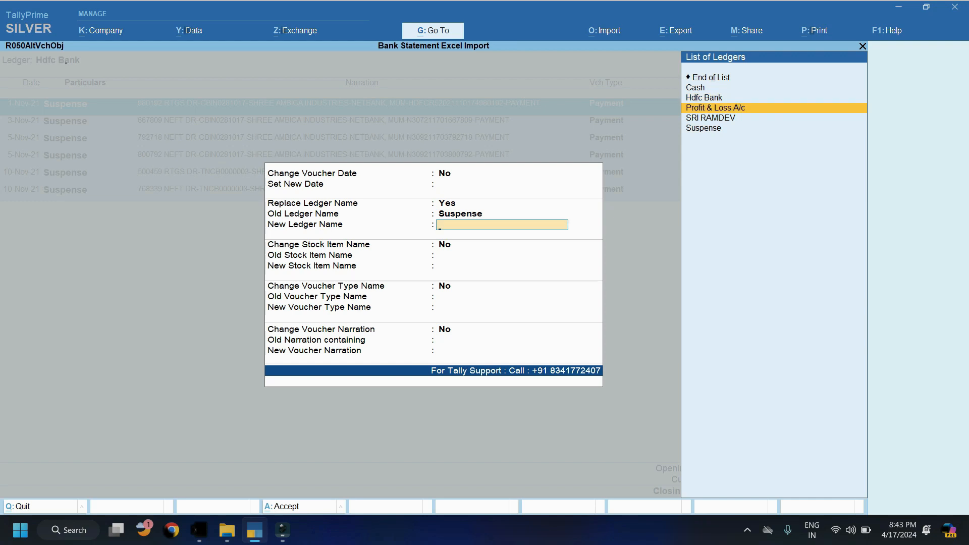
pyautogui.hotkey('alt', 'c')
pyautogui.write('SHREE AMBICA INDUSTRIES')
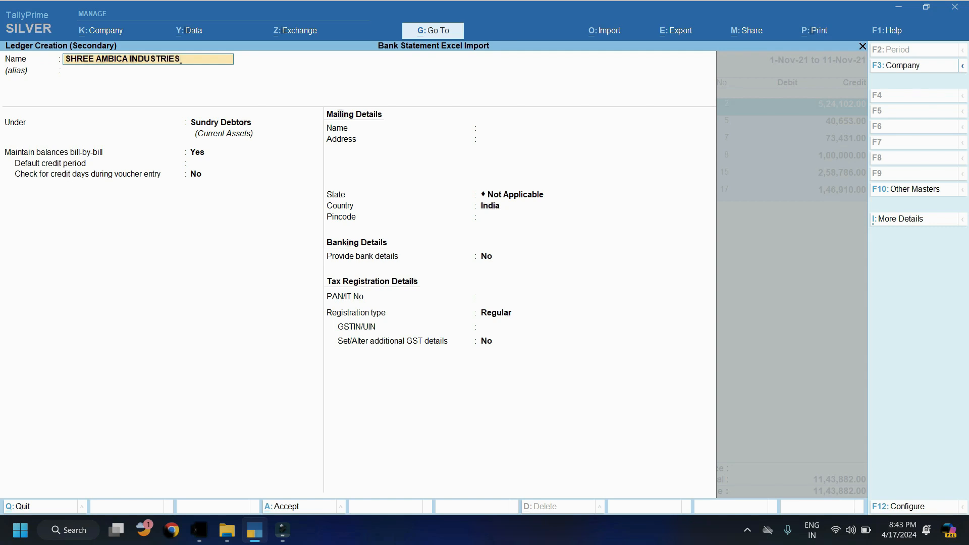
pyautogui.press('Return')
pyautogui.press('Return')
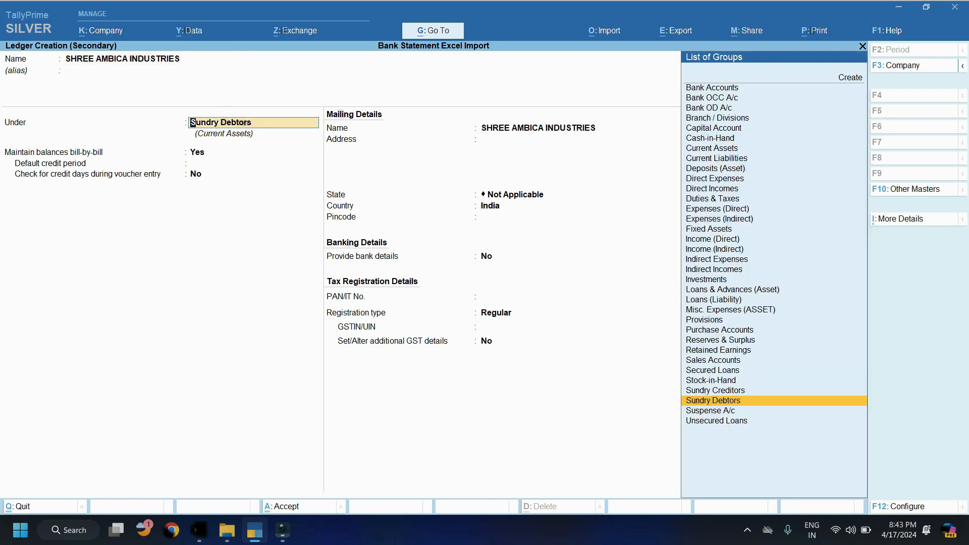
pyautogui.write('SUN')
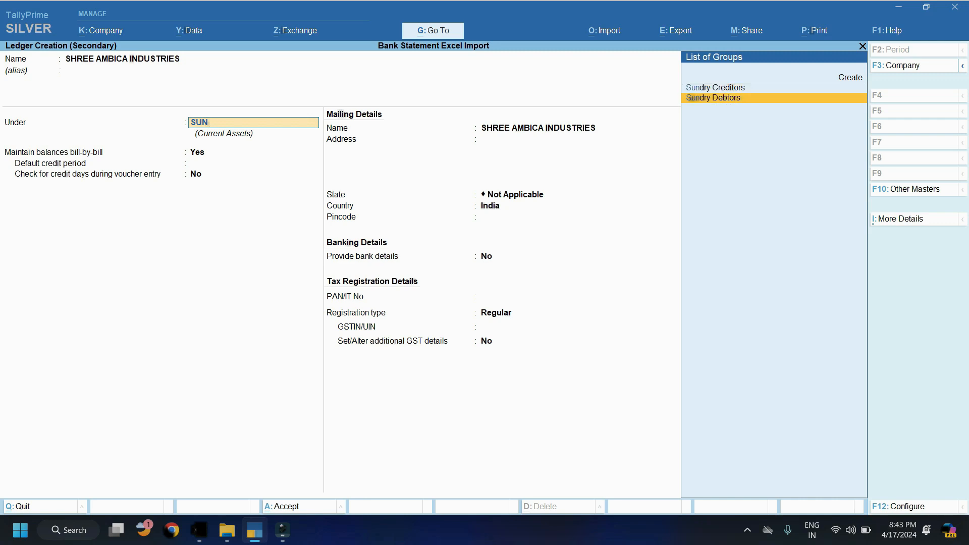
pyautogui.press('Return')
pyautogui.press('BackSpace')
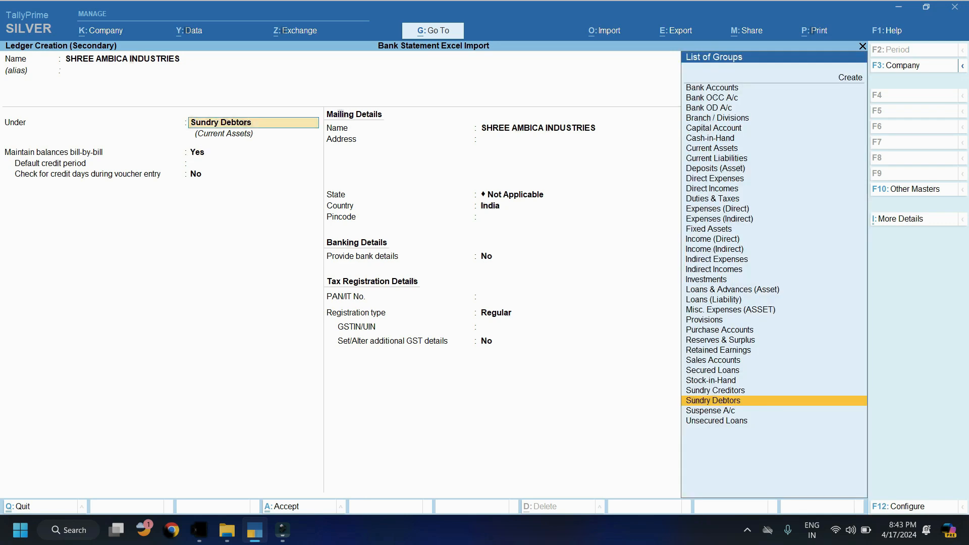
pyautogui.press('Up')
pyautogui.press('Return')
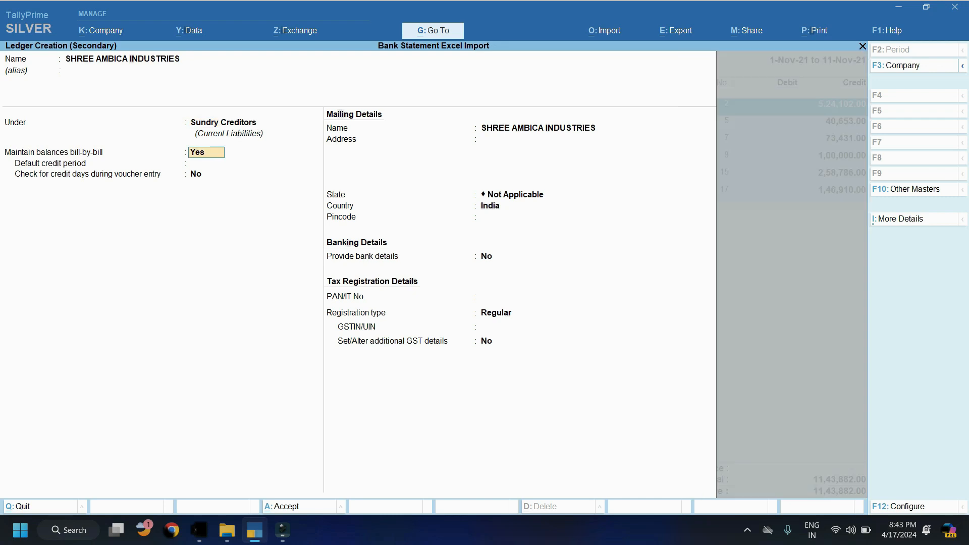
pyautogui.press('ctrl')
pyautogui.hotkey('ctrl', 'a')
# Step: Apply the replacement of Suspense with SHREE AMBICA INDUSTRIES, leaving the other changes at No, and return to the unfiltered ledger vouchers
pyautogui.press('Return')
pyautogui.press('Return')
pyautogui.press('Return')
pyautogui.press('Return')
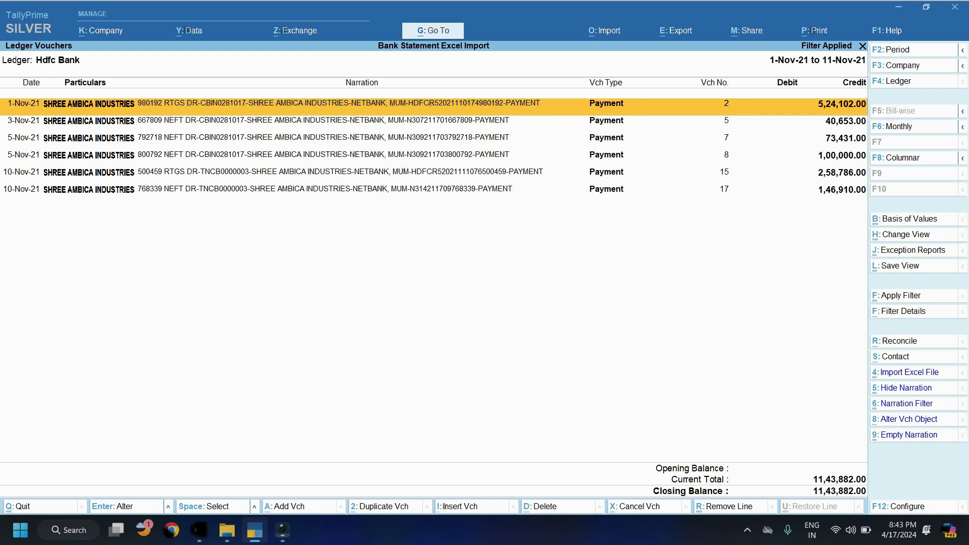
pyautogui.press('Escape')
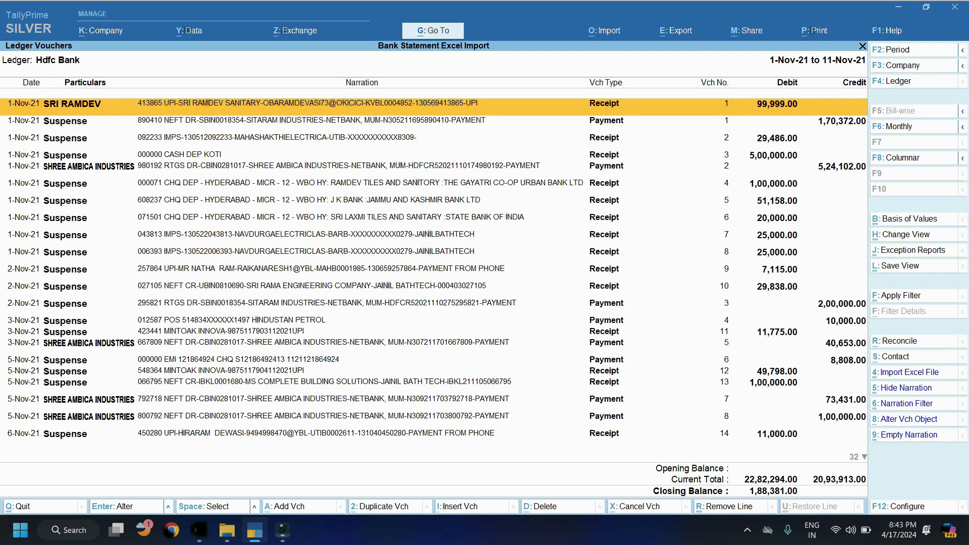